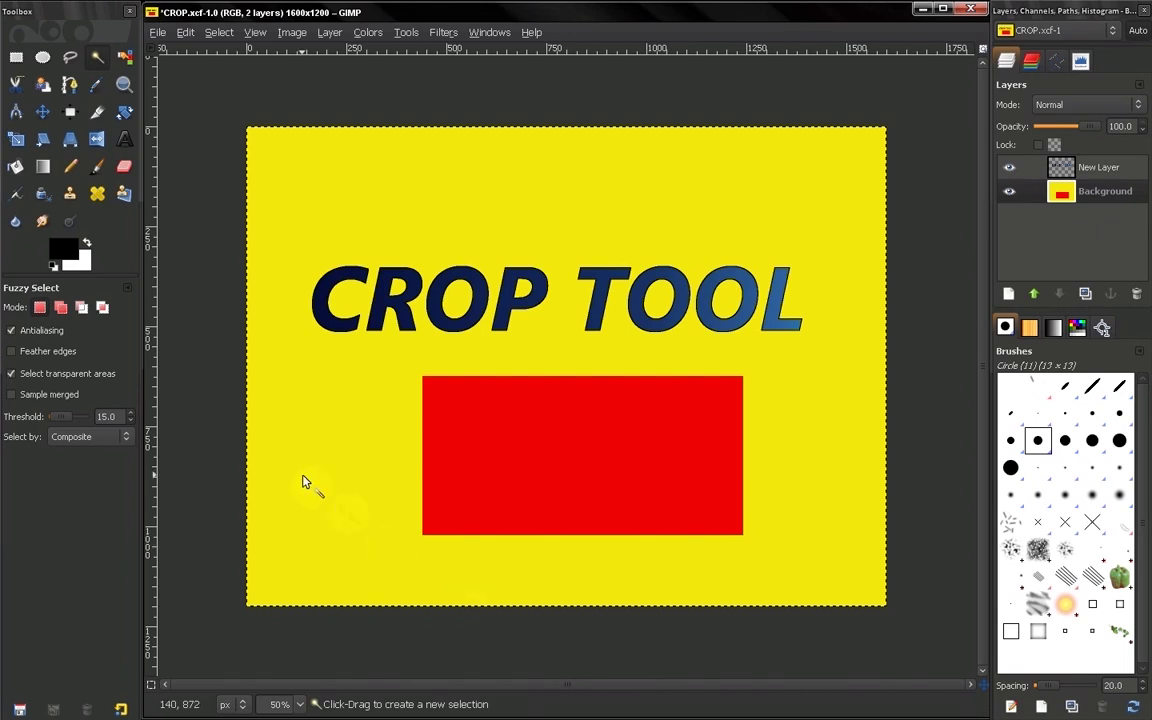
- Activate the Crop tool so its options show for the 1600×1200 CROP.xcf image
click(98, 116)
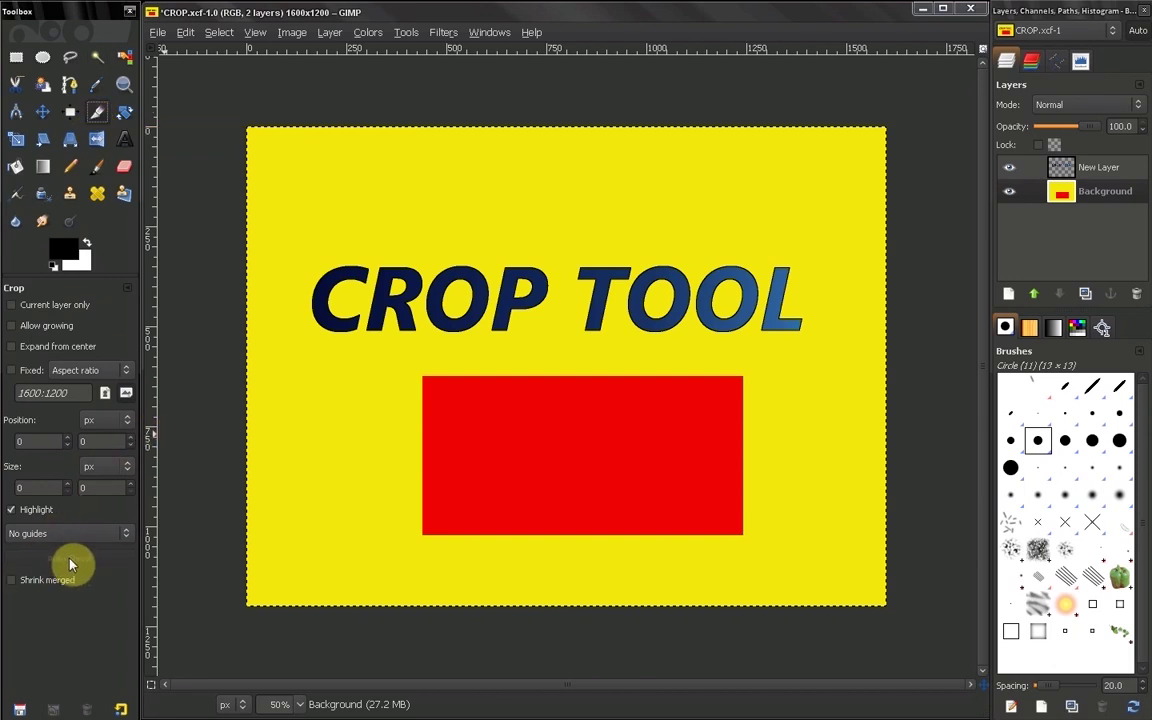
- Draw three crop rectangles over the red block and Auto Shrink each, ending at 142×398 px
drag(298, 346, 481, 556)
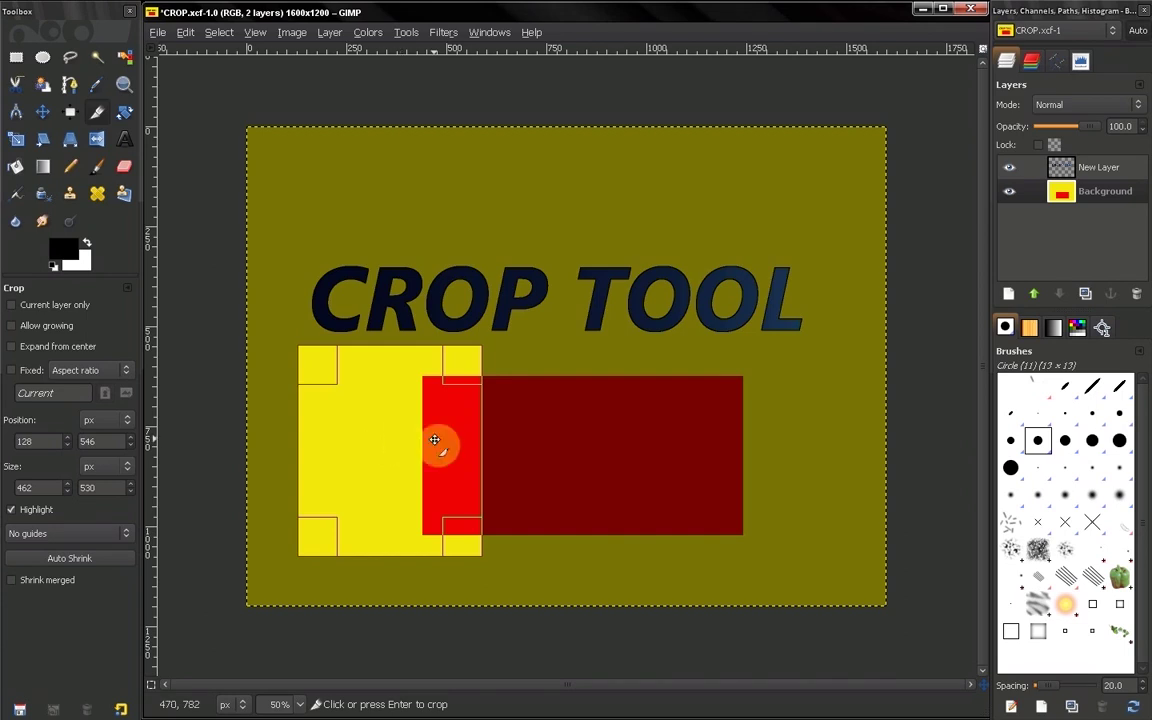
click(112, 558)
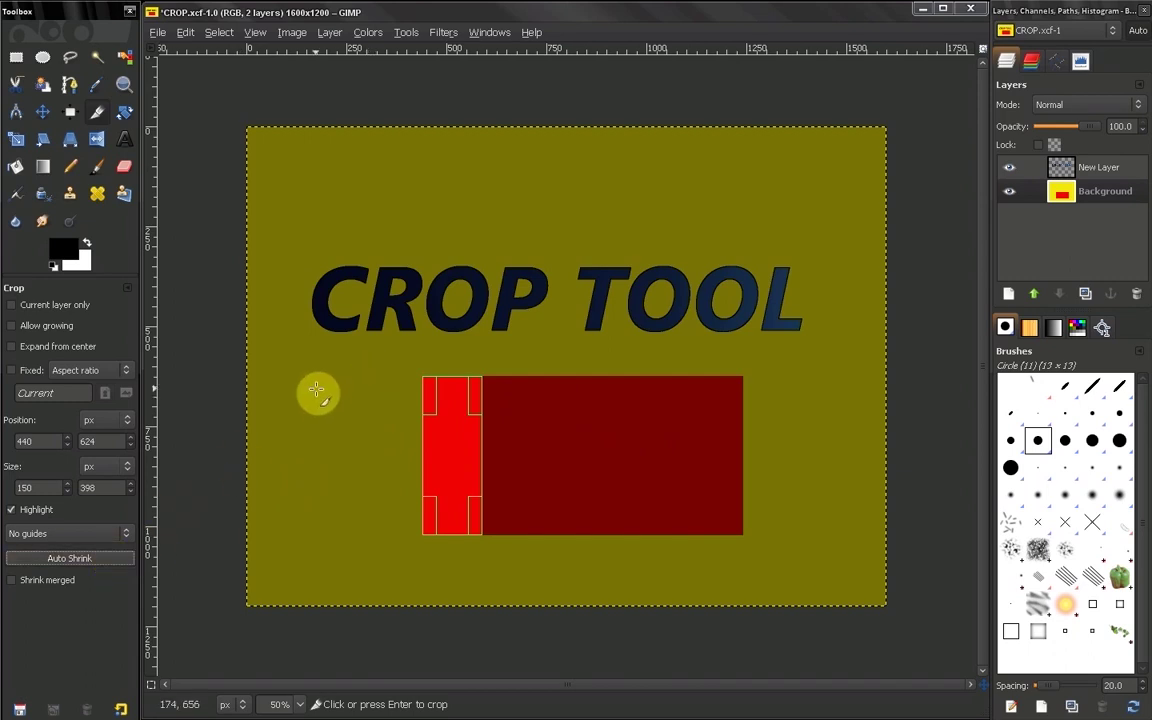
drag(343, 360, 823, 577)
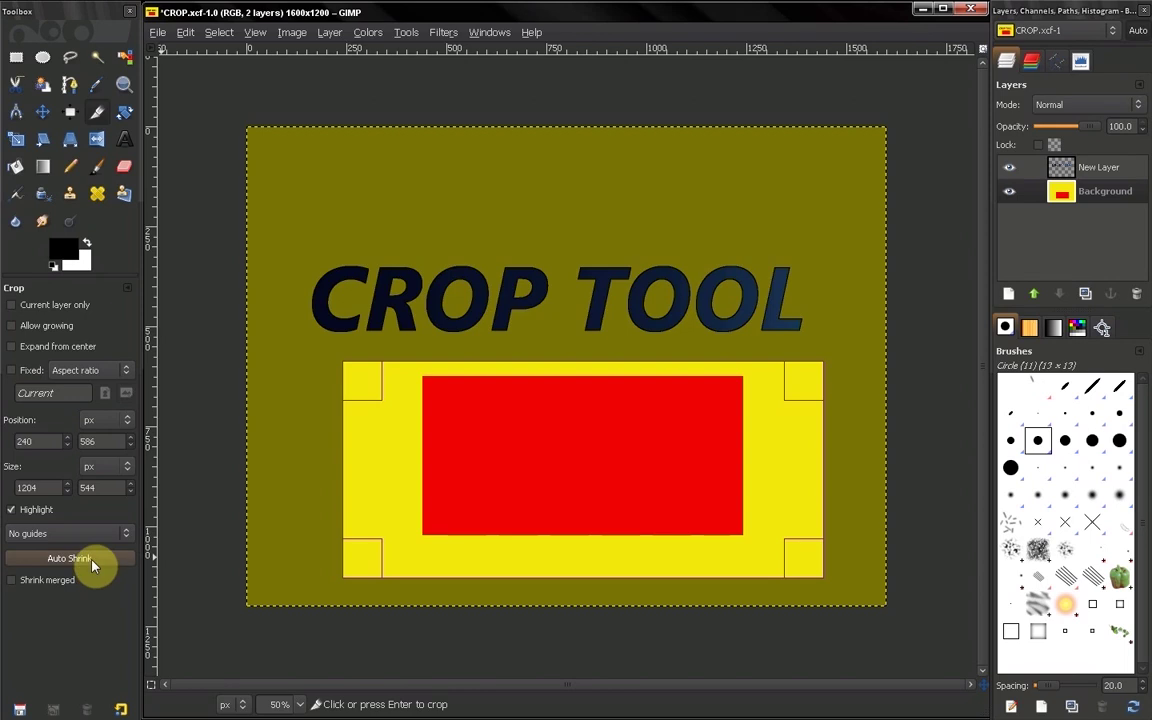
click(91, 563)
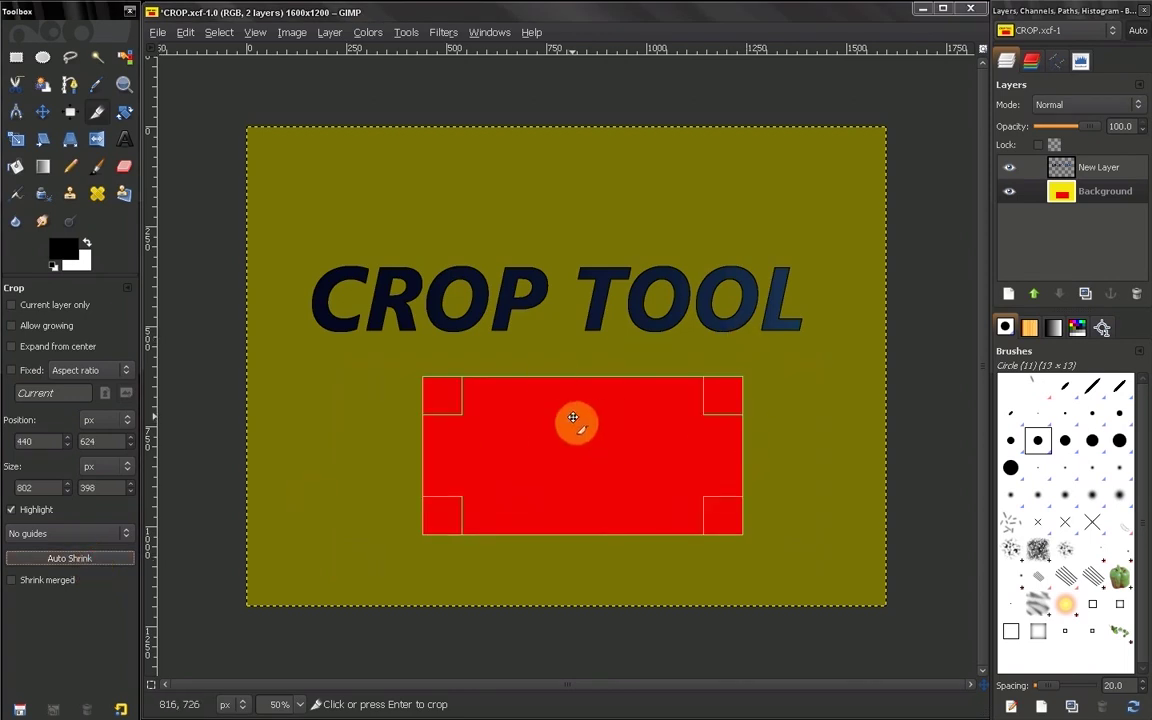
drag(328, 365, 478, 540)
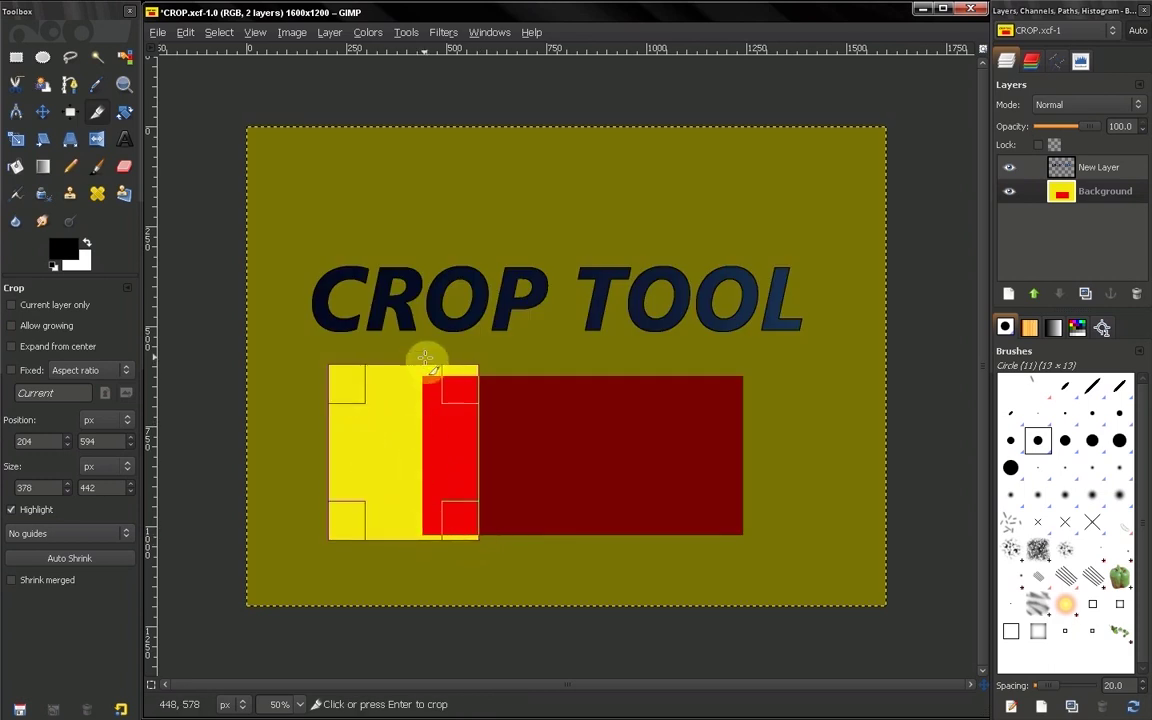
click(27, 562)
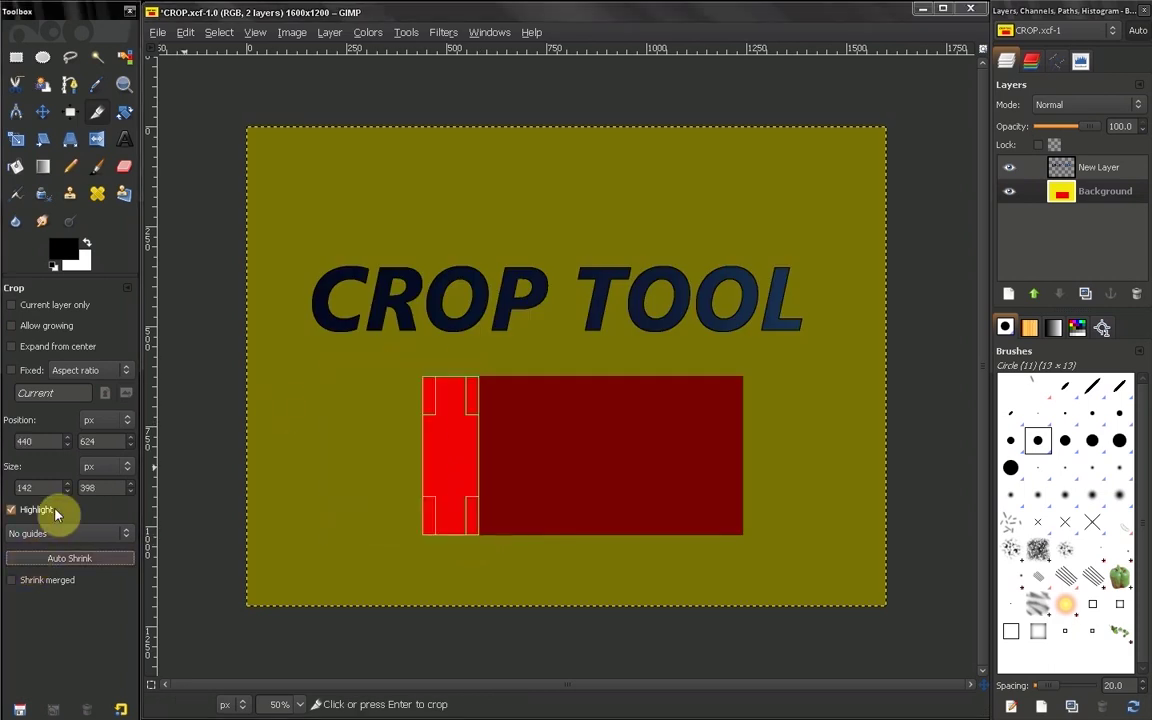
click(156, 32)
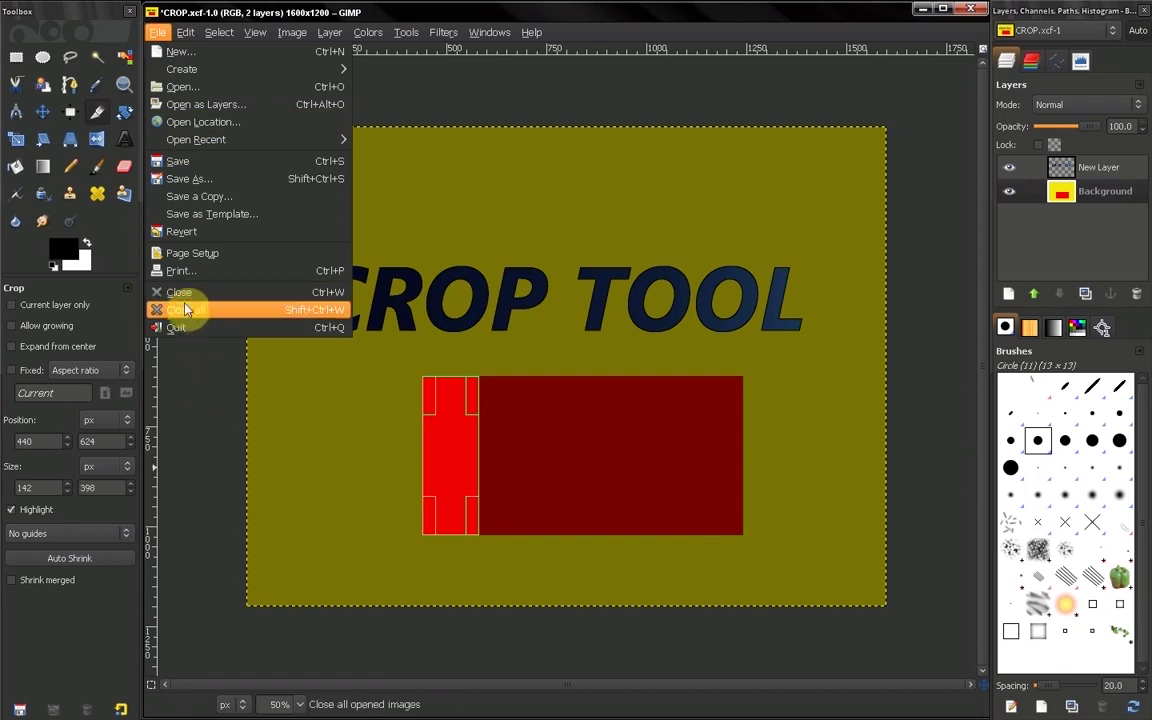
- Close CROP.xcf discarding its changes and open ROTATE.xcf from recent files
click(180, 309)
click(345, 374)
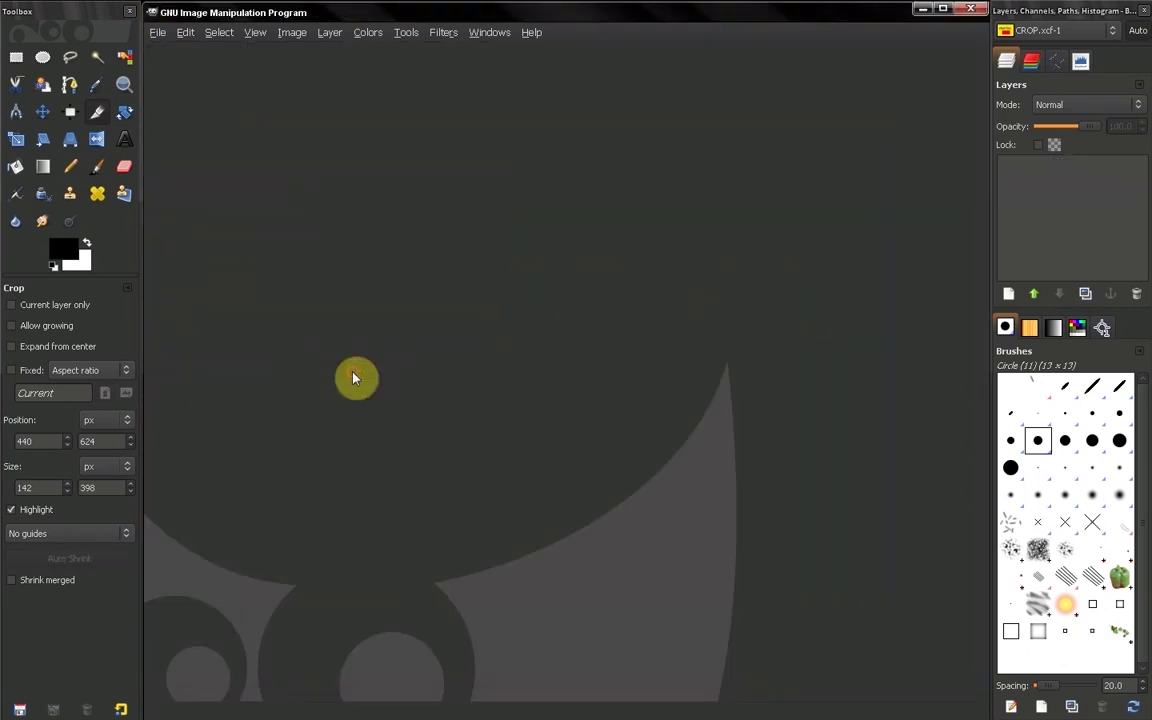
click(157, 32)
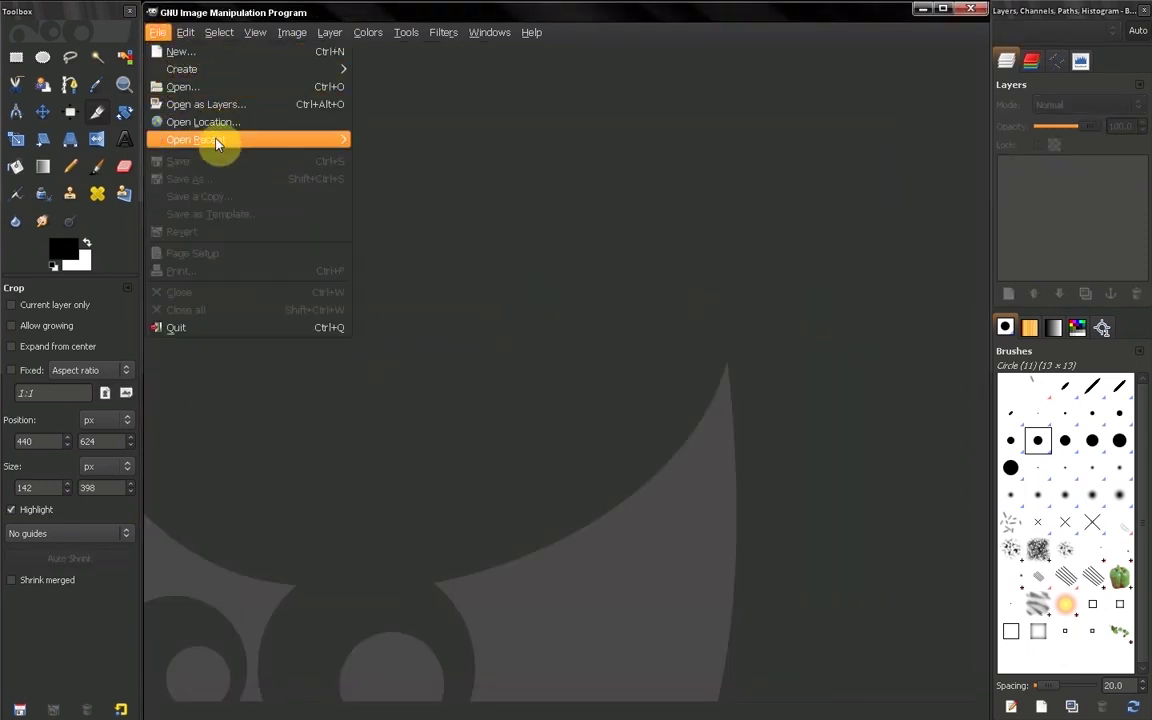
mouse_move(240, 142)
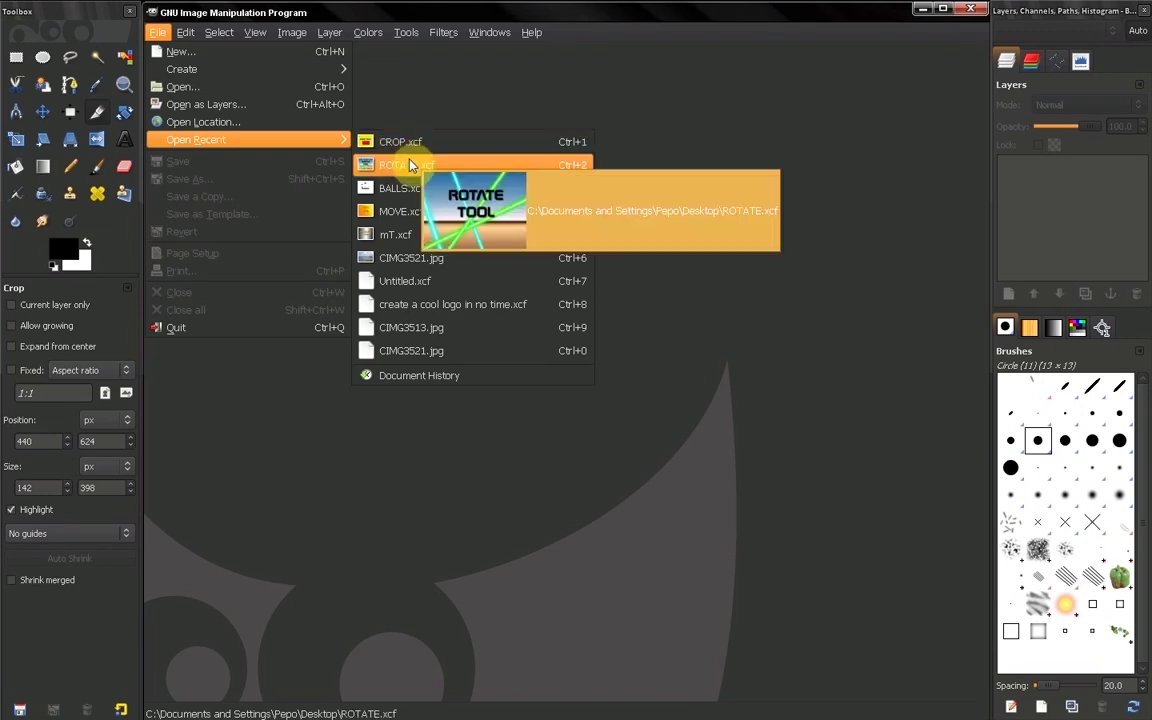
click(413, 165)
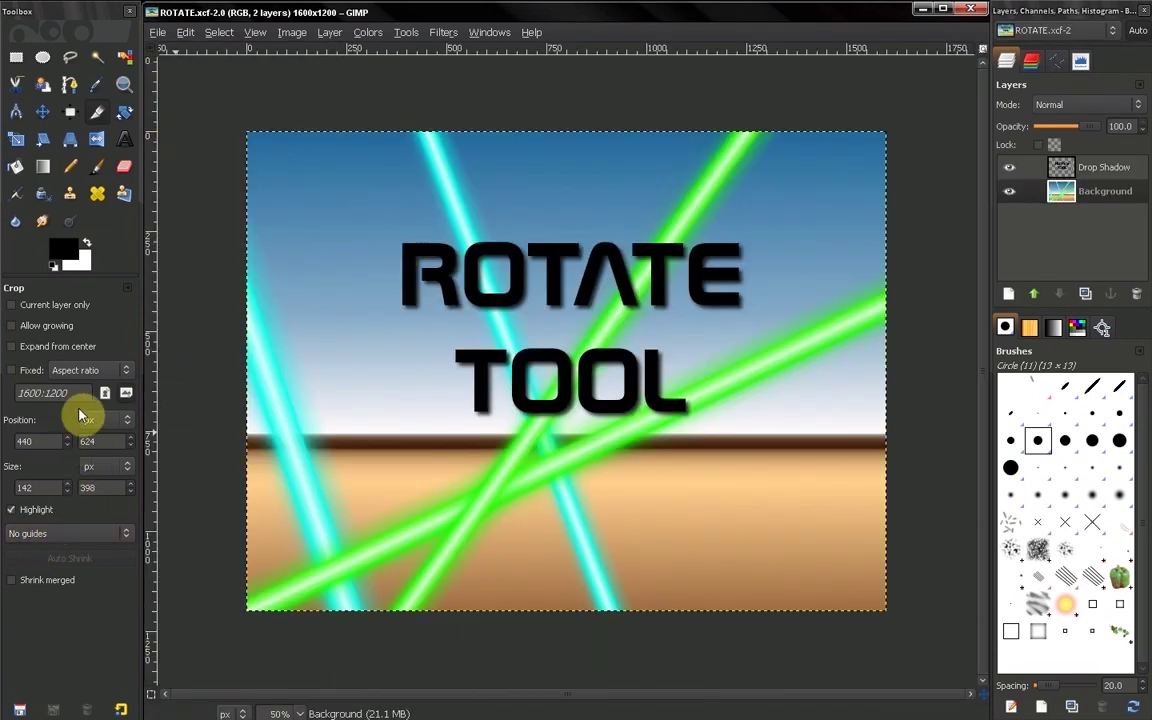
- Reset all tool options to their defaults from the Tool Options menu
click(127, 287)
mouse_move(230, 298)
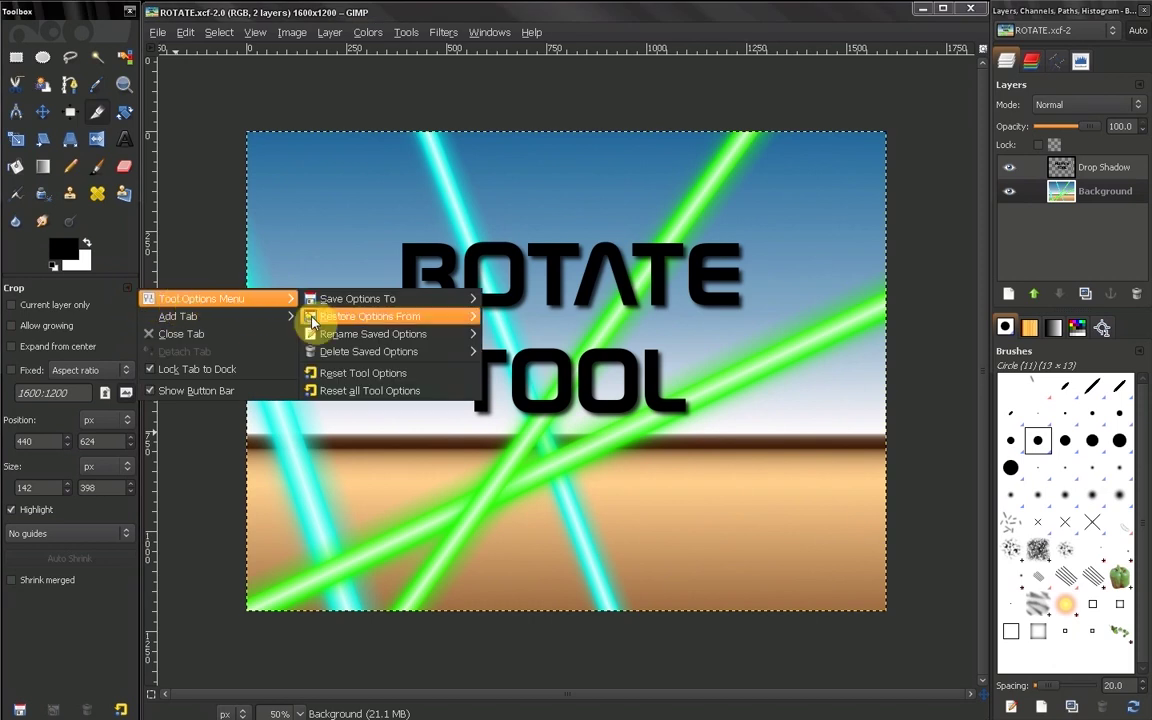
click(340, 393)
click(172, 432)
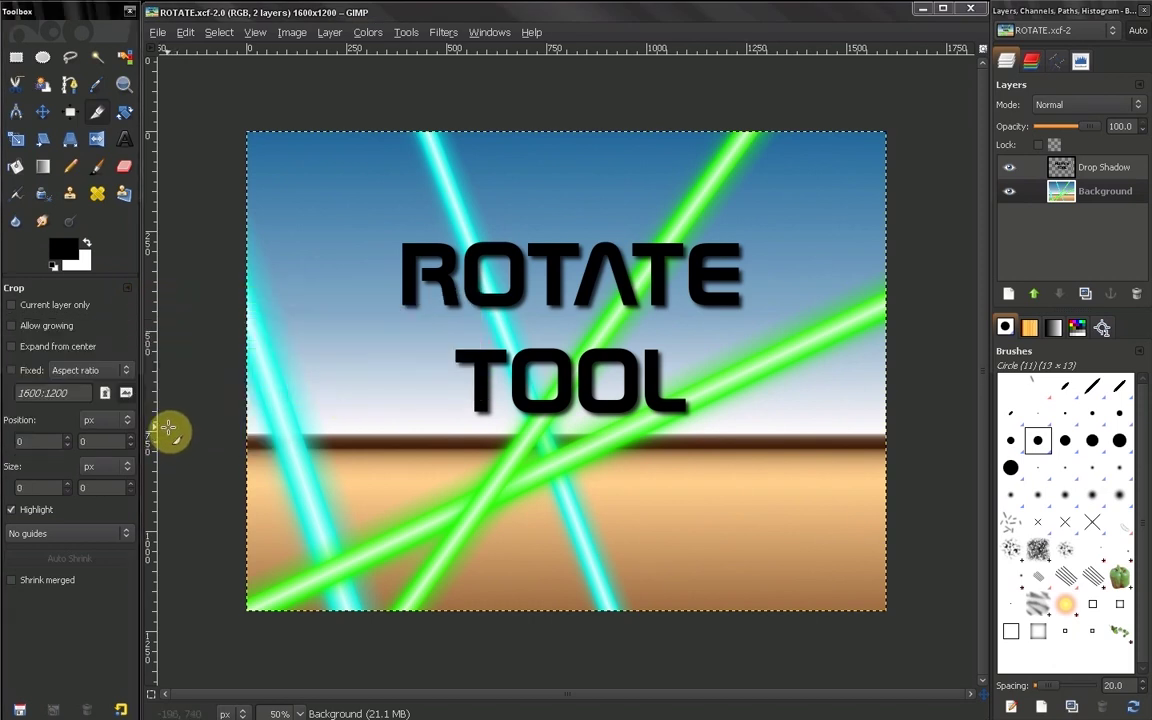
- Select the Rotate tool, keep Clipping at Adjust and set Preview to Outline
click(126, 116)
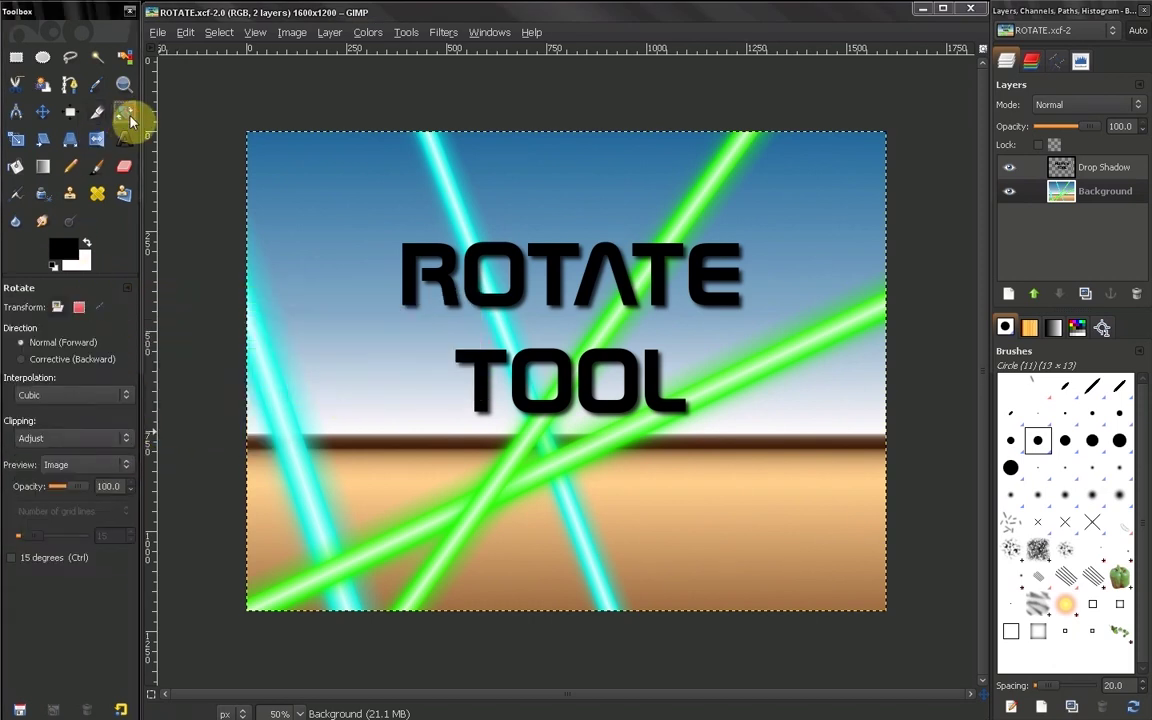
click(74, 443)
click(60, 438)
click(72, 464)
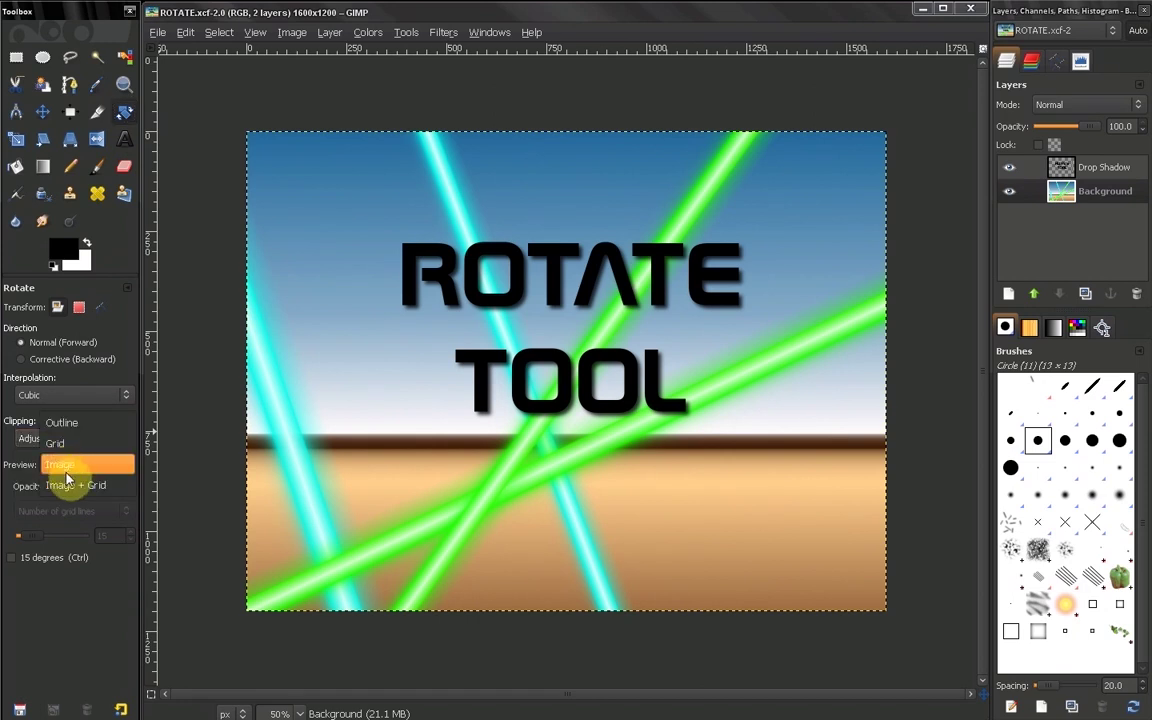
click(64, 422)
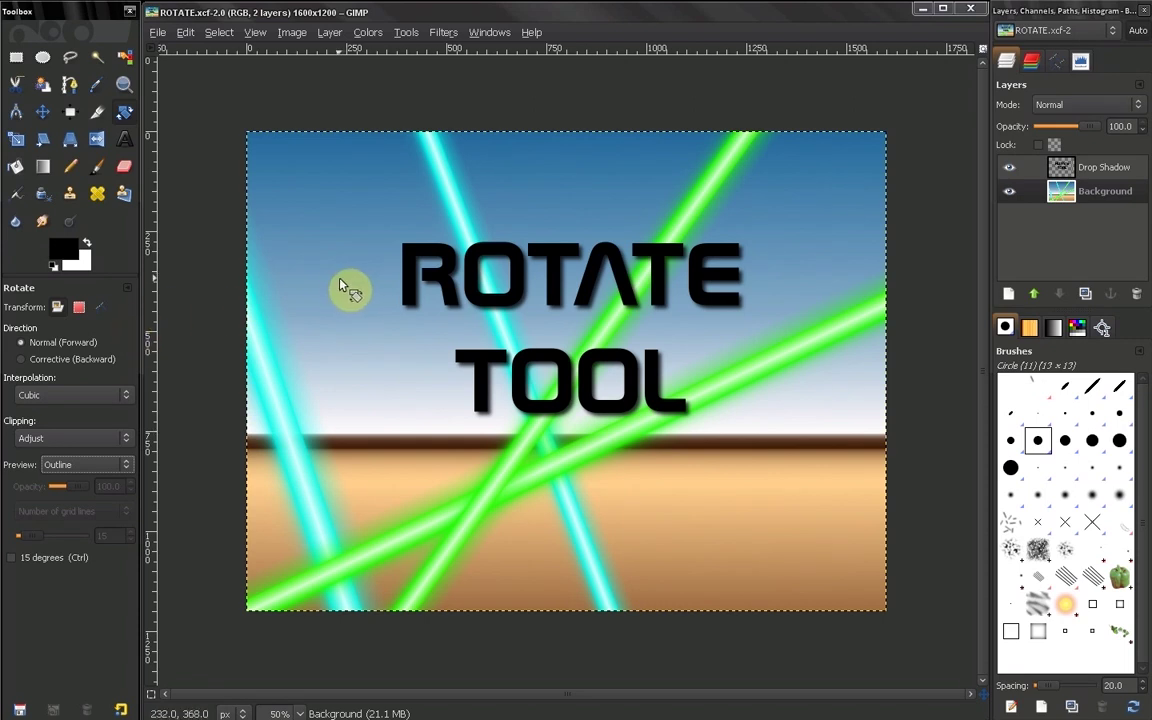
- Cancel a started rotation and set Transform to Selection
click(384, 248)
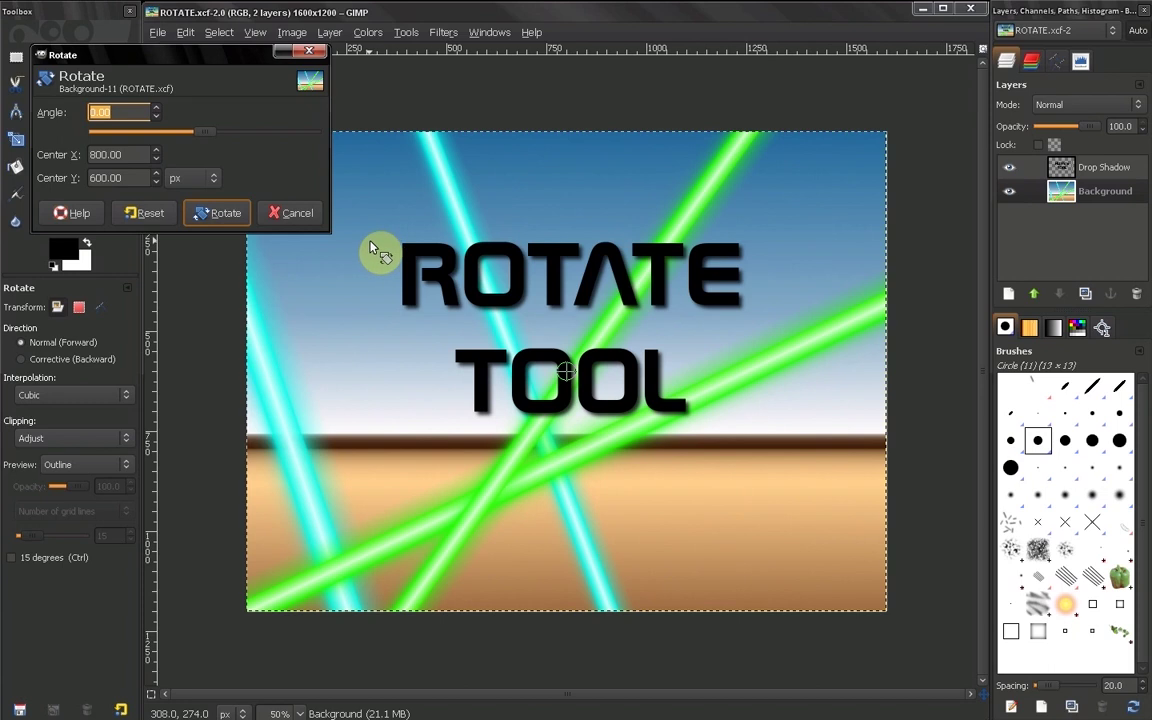
click(298, 214)
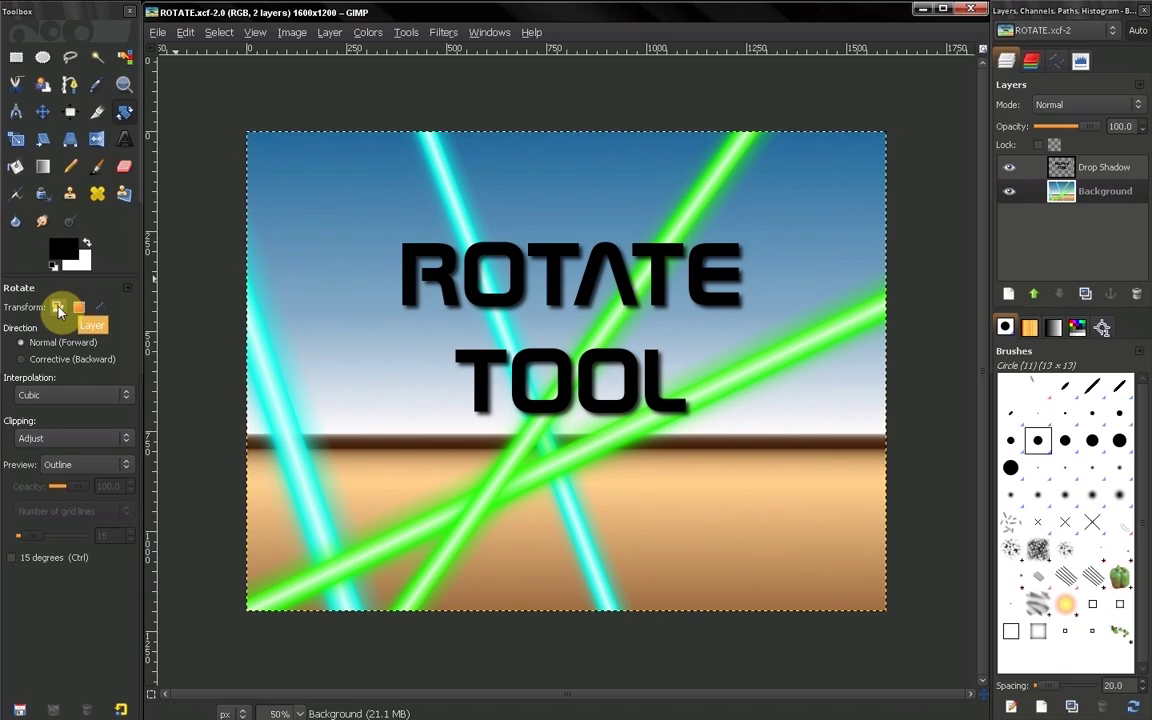
click(78, 307)
- Select a small rectangle of sky left of the text
click(16, 57)
drag(334, 333, 424, 412)
click(399, 410)
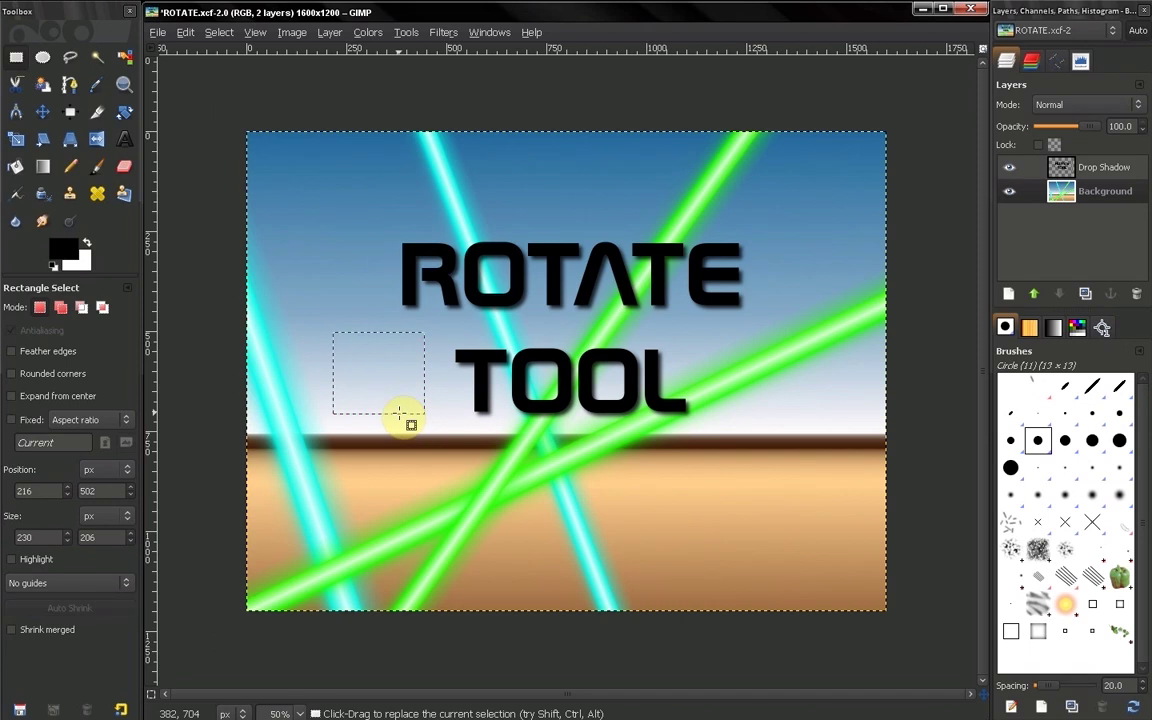
- Rotate that selection by 130.56°, then set Transform back to Layer
click(122, 114)
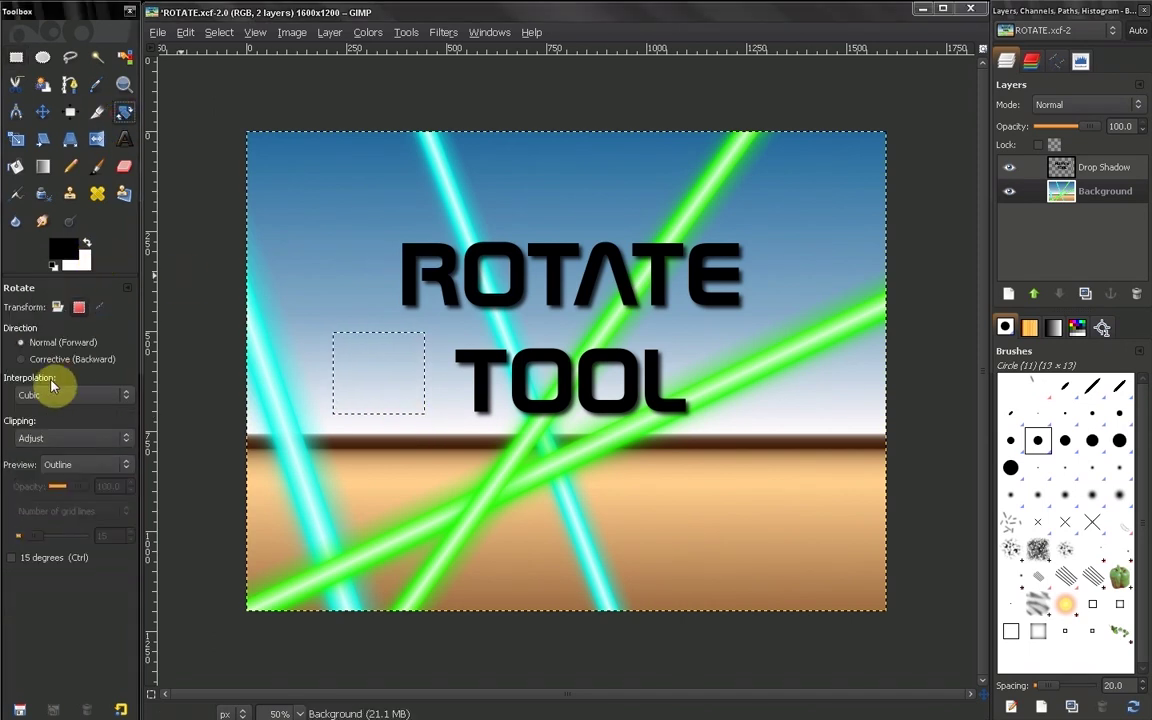
click(79, 308)
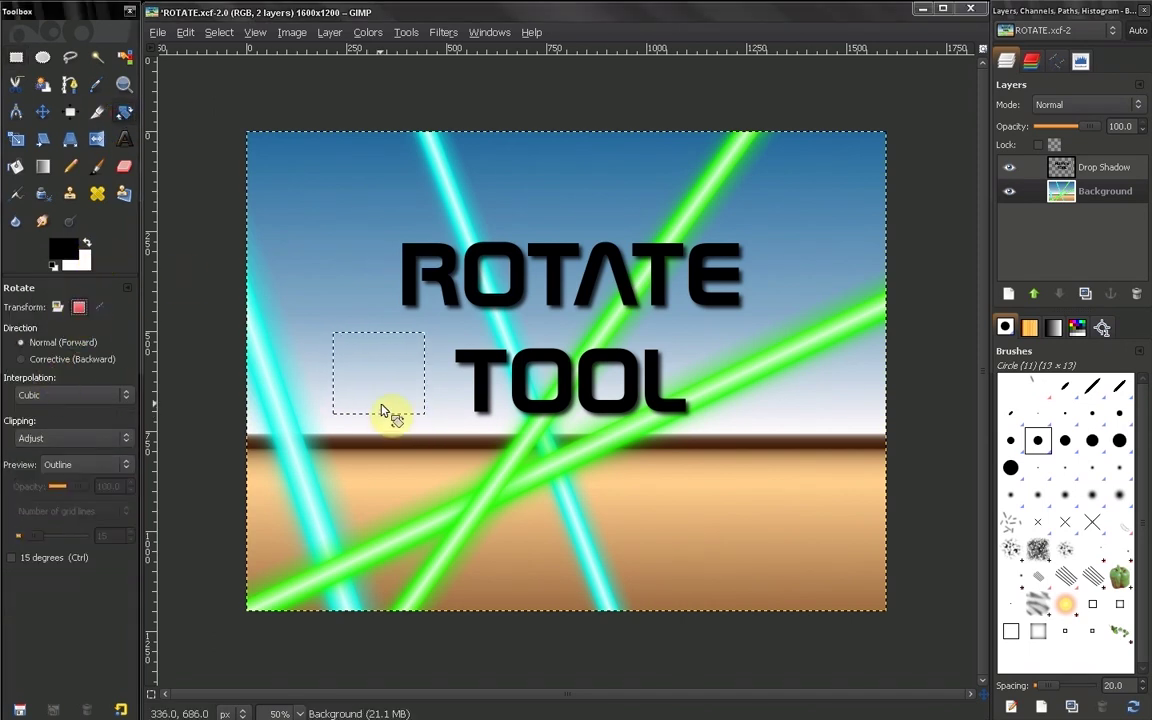
drag(386, 411, 341, 346)
click(229, 220)
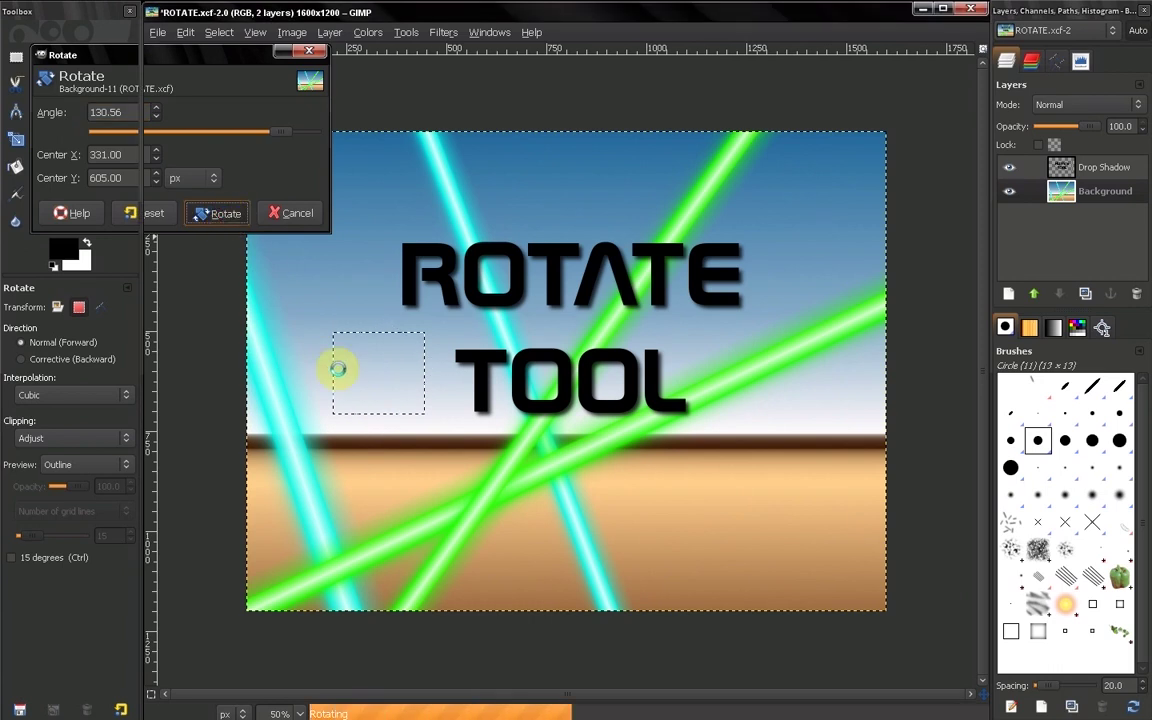
click(58, 308)
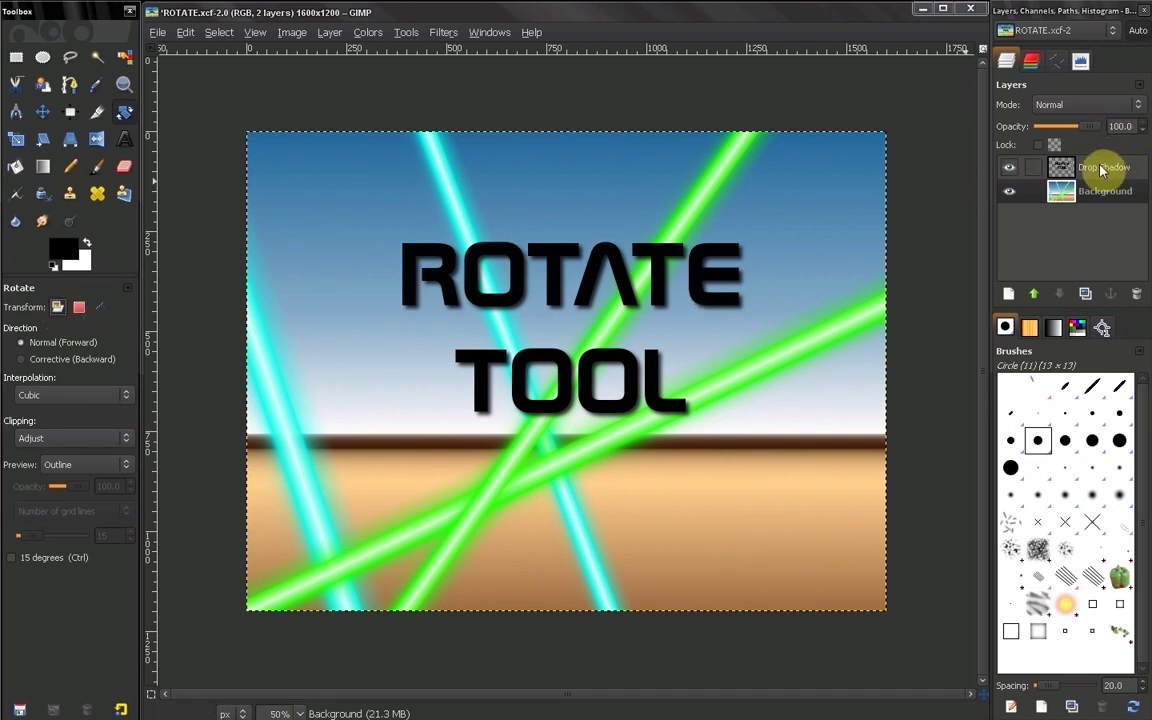
mouse_move(267, 226)
mouse_down()
mouse_move(319, 226)
mouse_move(312, 160)
mouse_move(327, 172)
mouse_move(329, 355)
mouse_move(333, 292)
mouse_up()
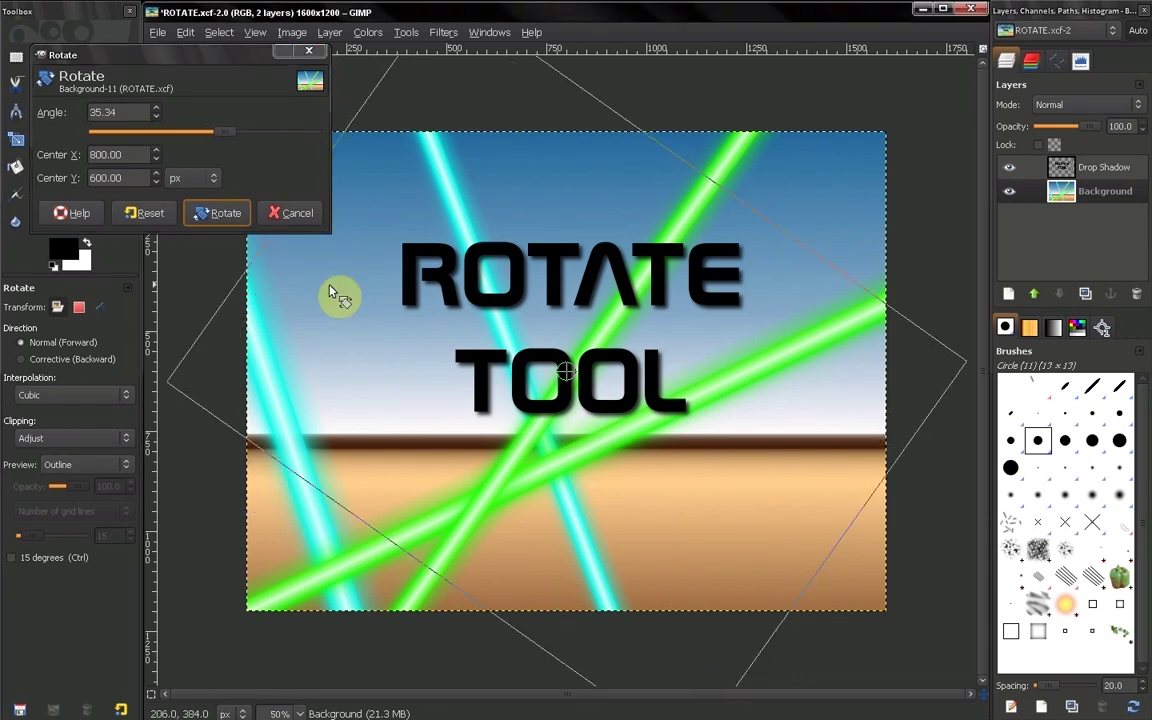
click(292, 213)
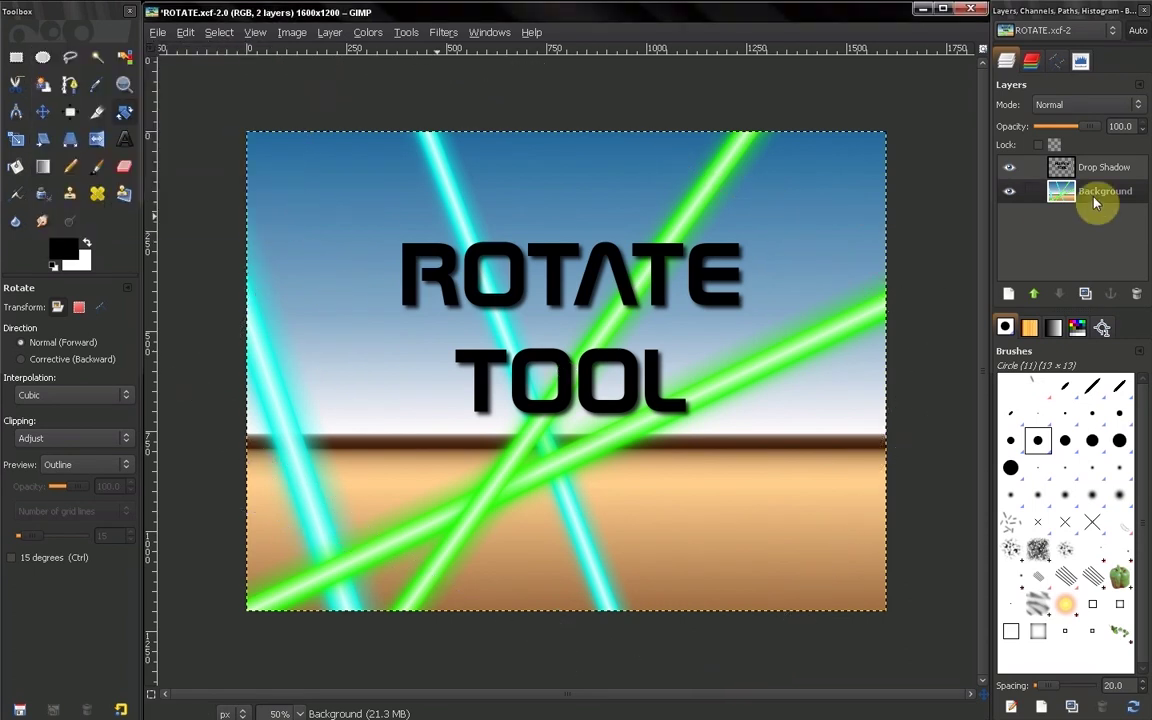
click(30, 358)
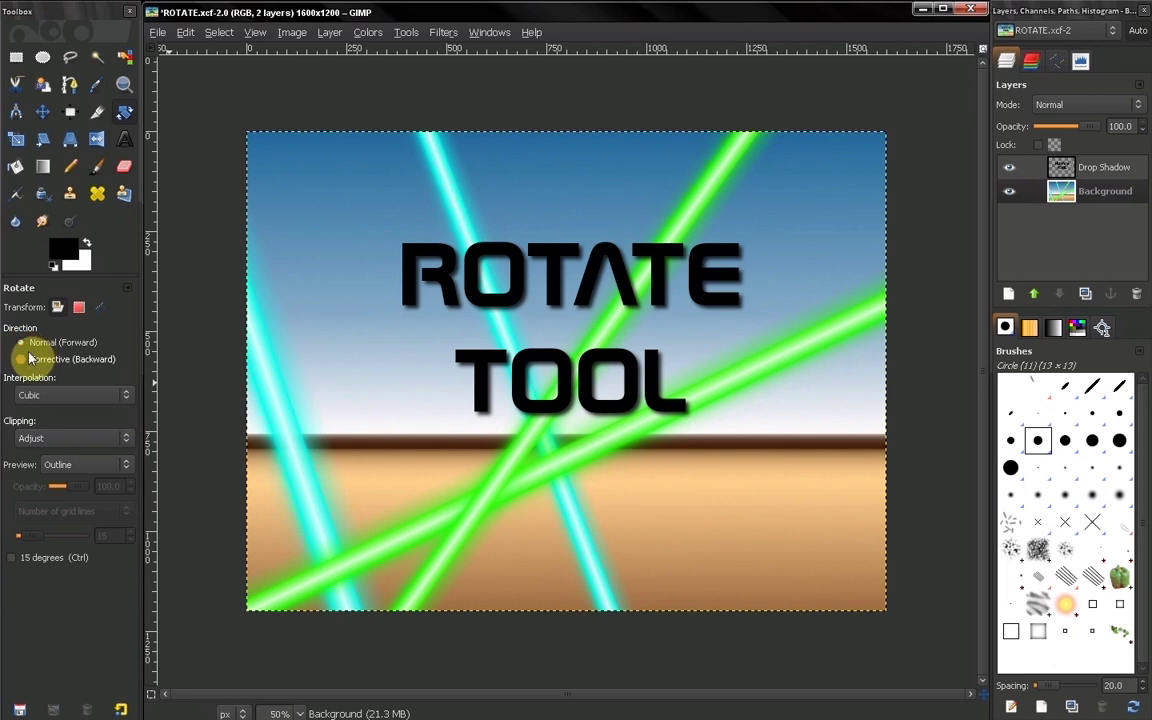
click(45, 343)
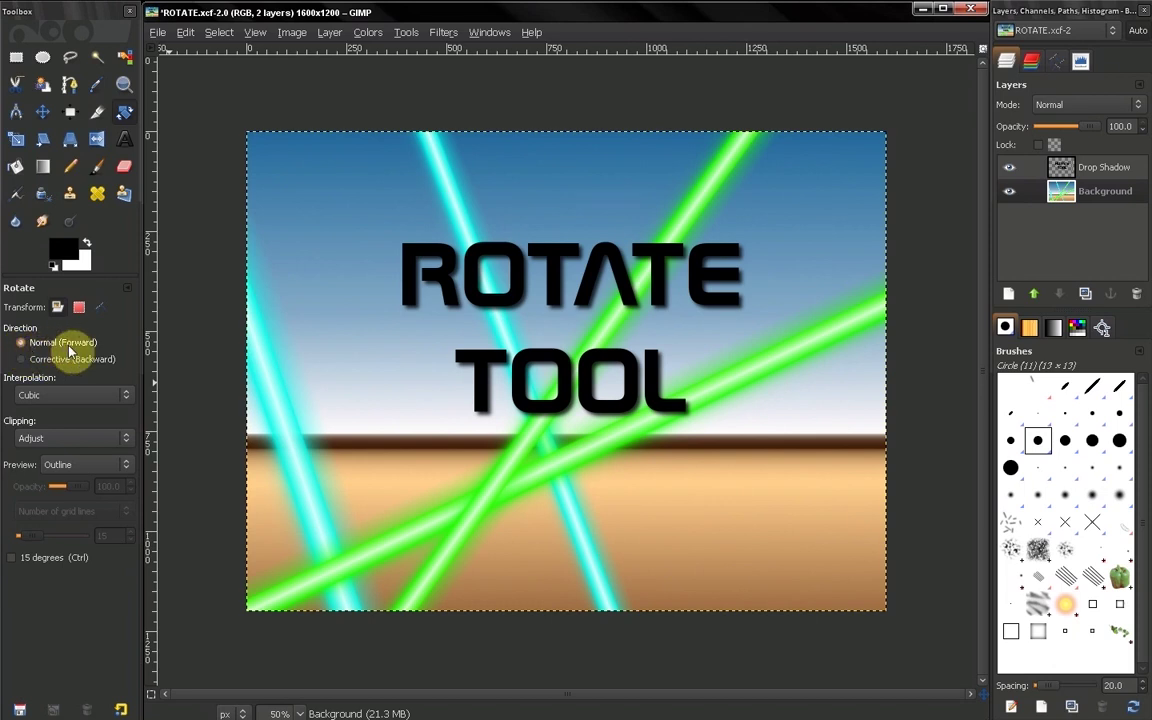
click(37, 366)
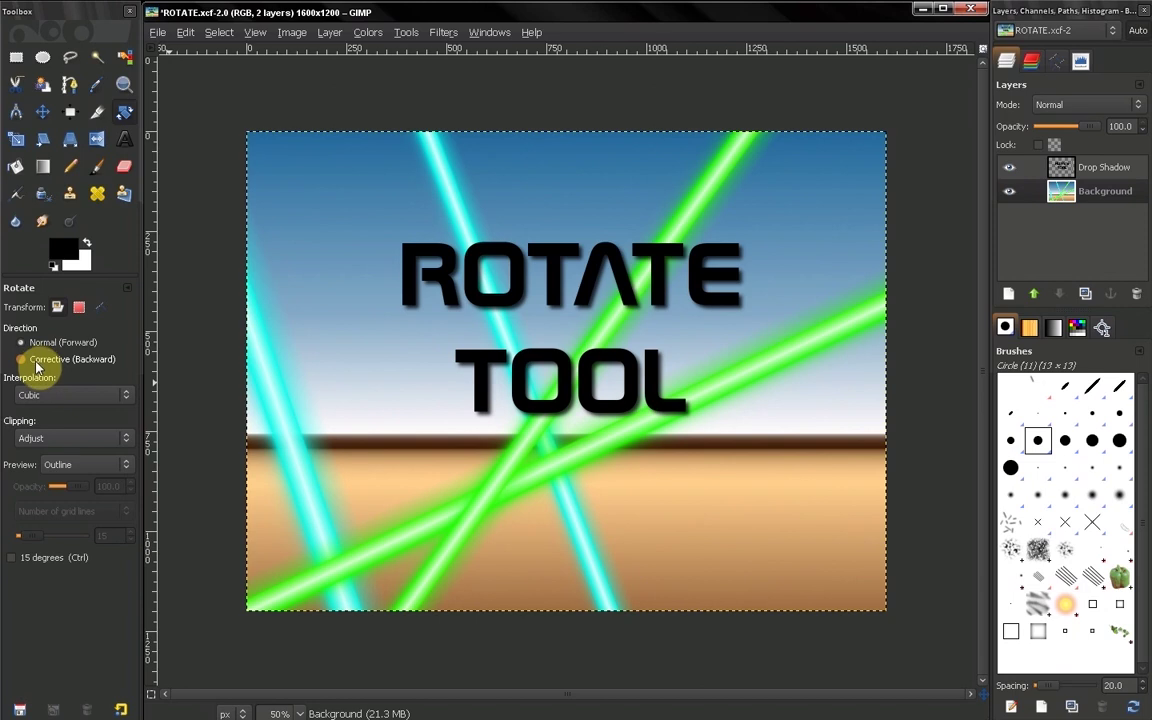
click(45, 343)
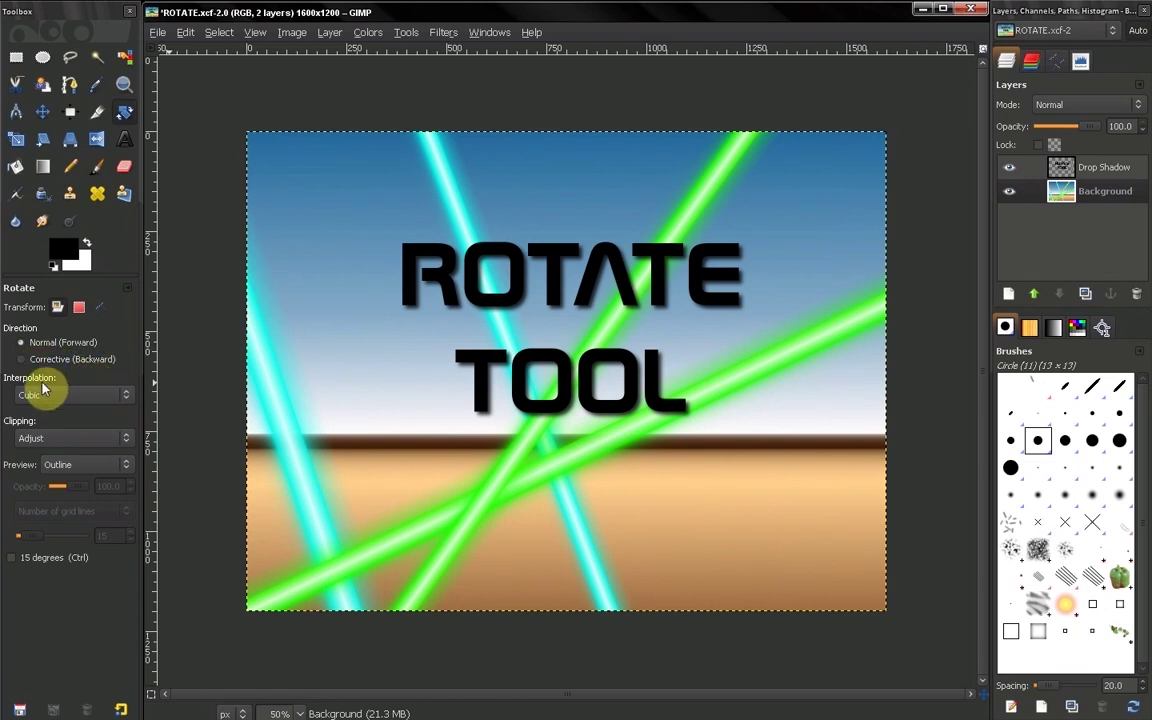
- Change the Rotate tool's interpolation from Cubic to Sinc (Lanczos3)
click(50, 396)
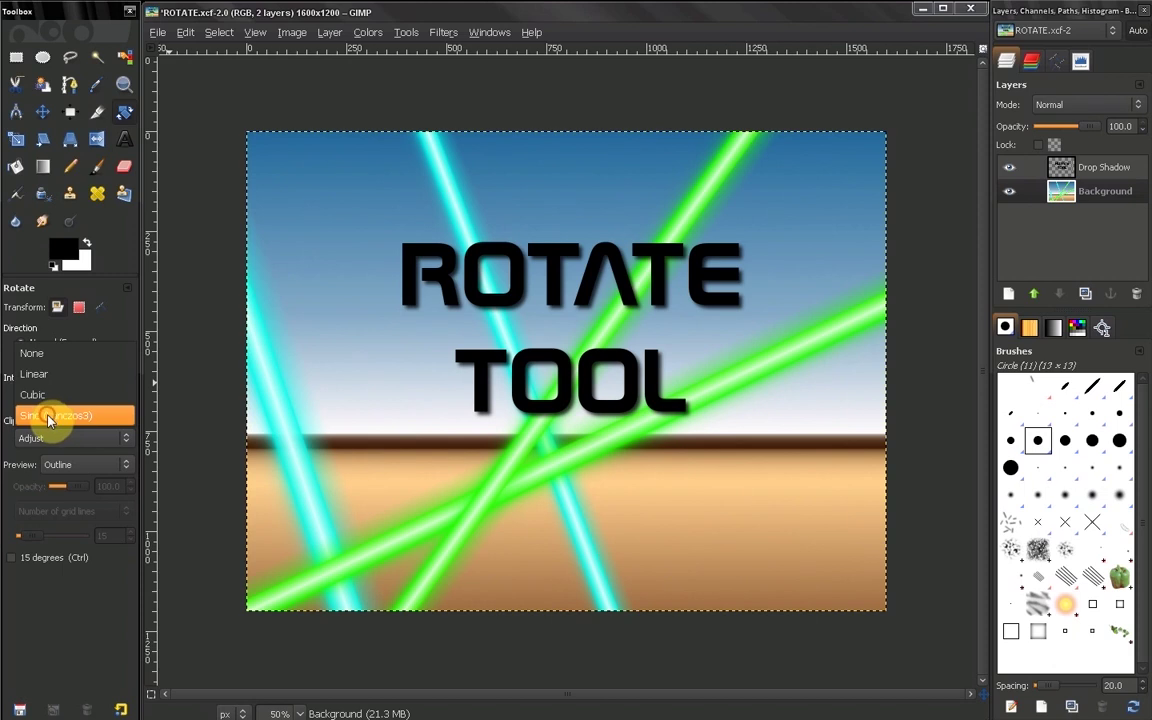
click(48, 418)
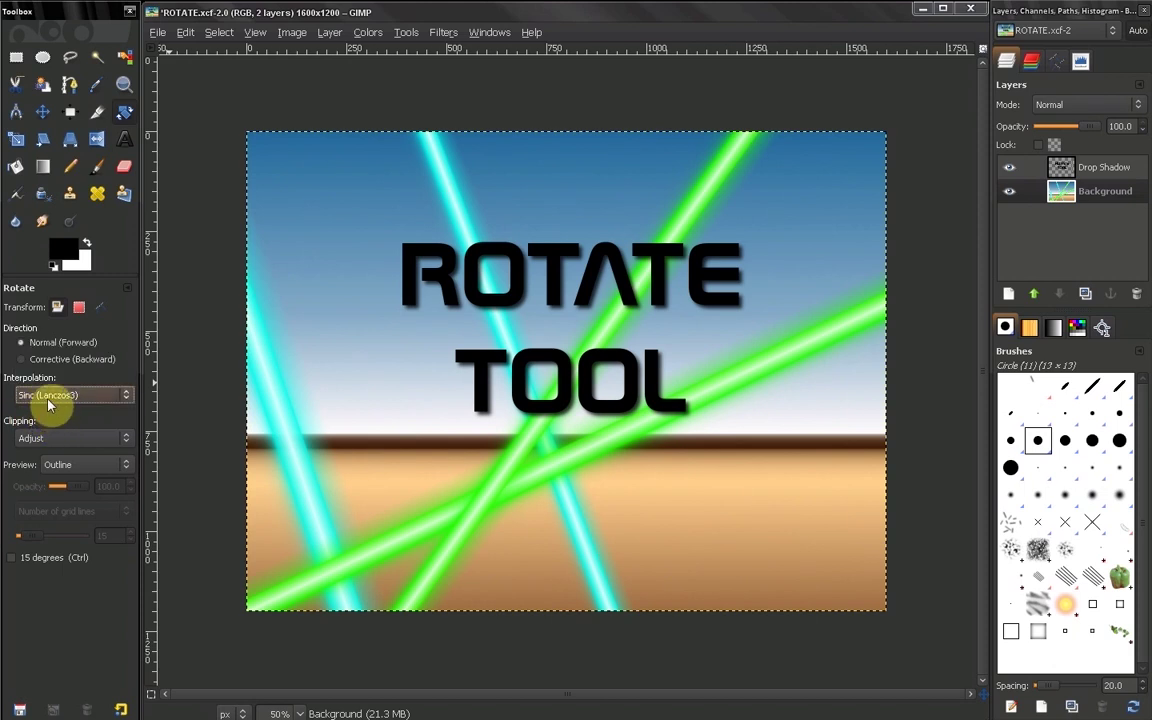
click(45, 439)
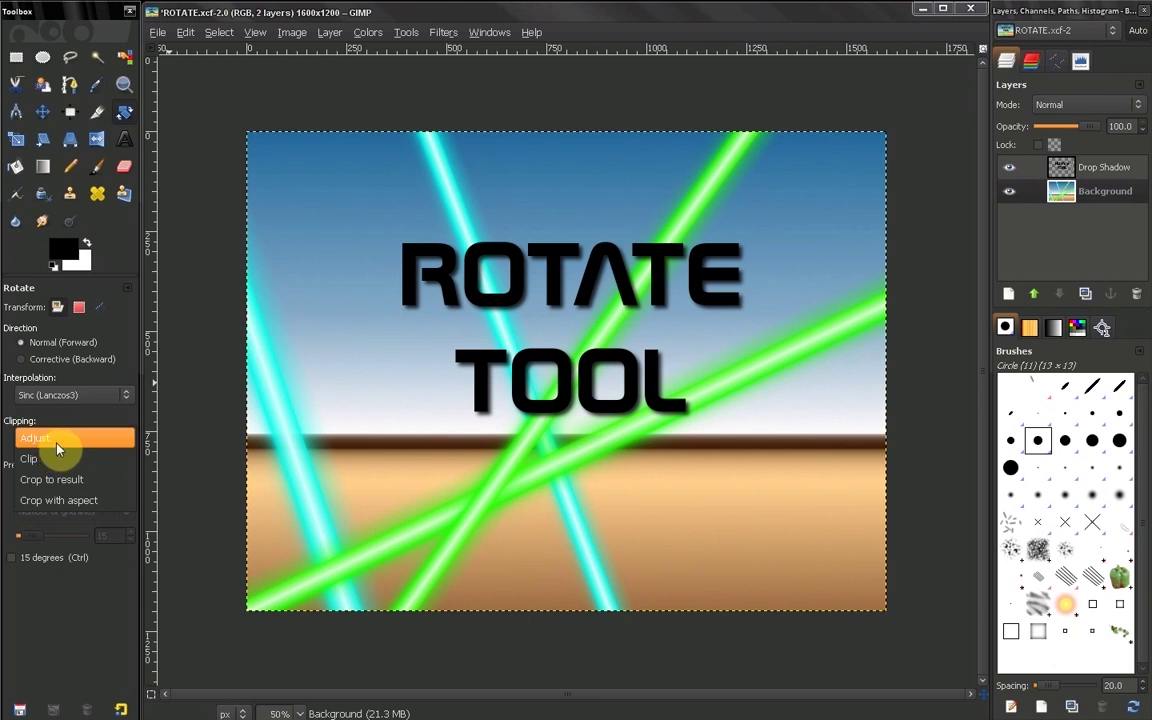
- Keep Clipping at Adjust, then try a 34.61° layer rotation and cancel it
click(80, 436)
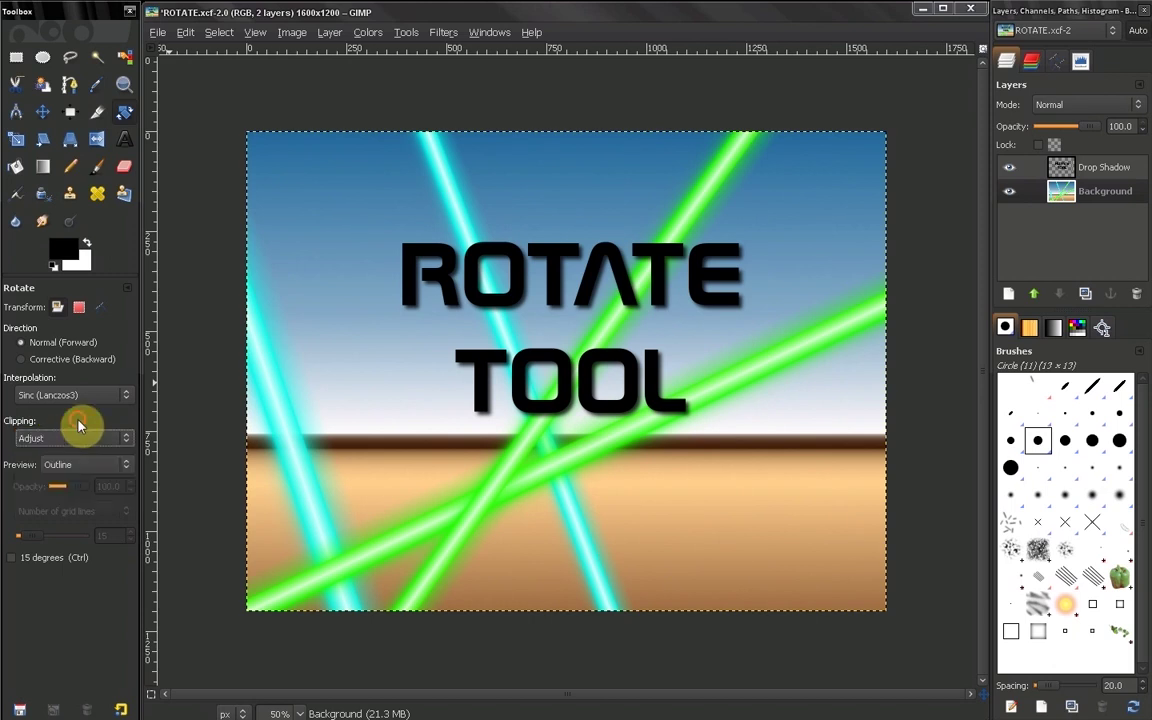
drag(224, 442, 447, 312)
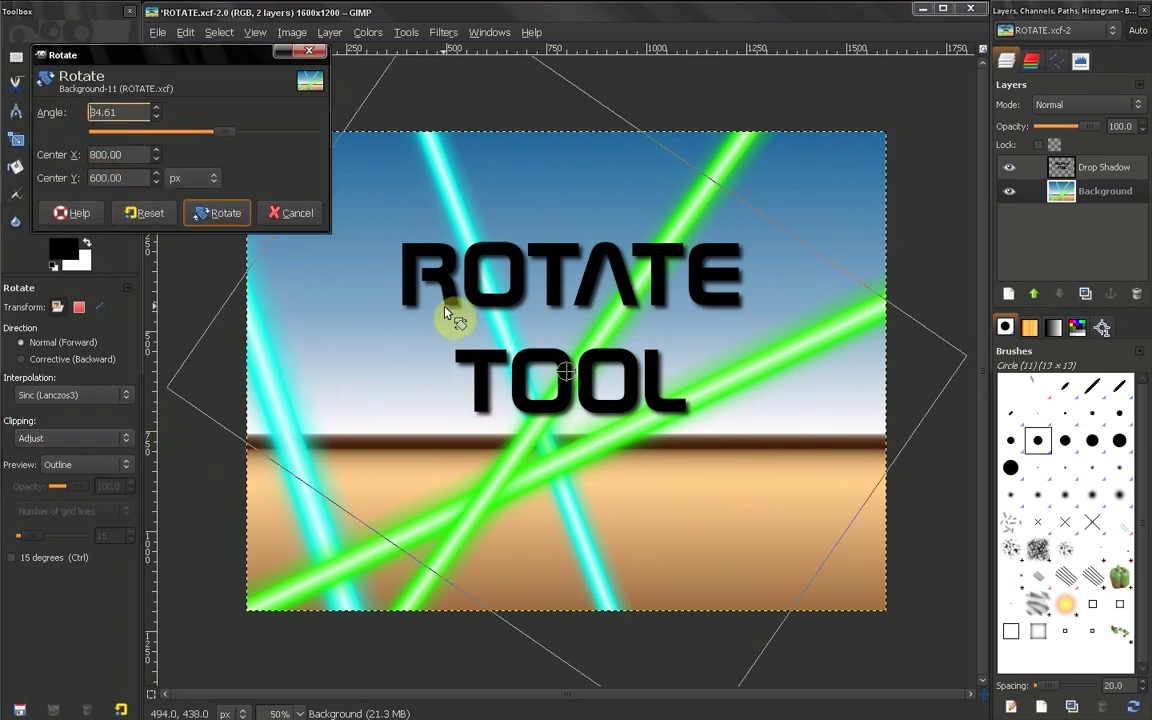
click(224, 214)
click(298, 210)
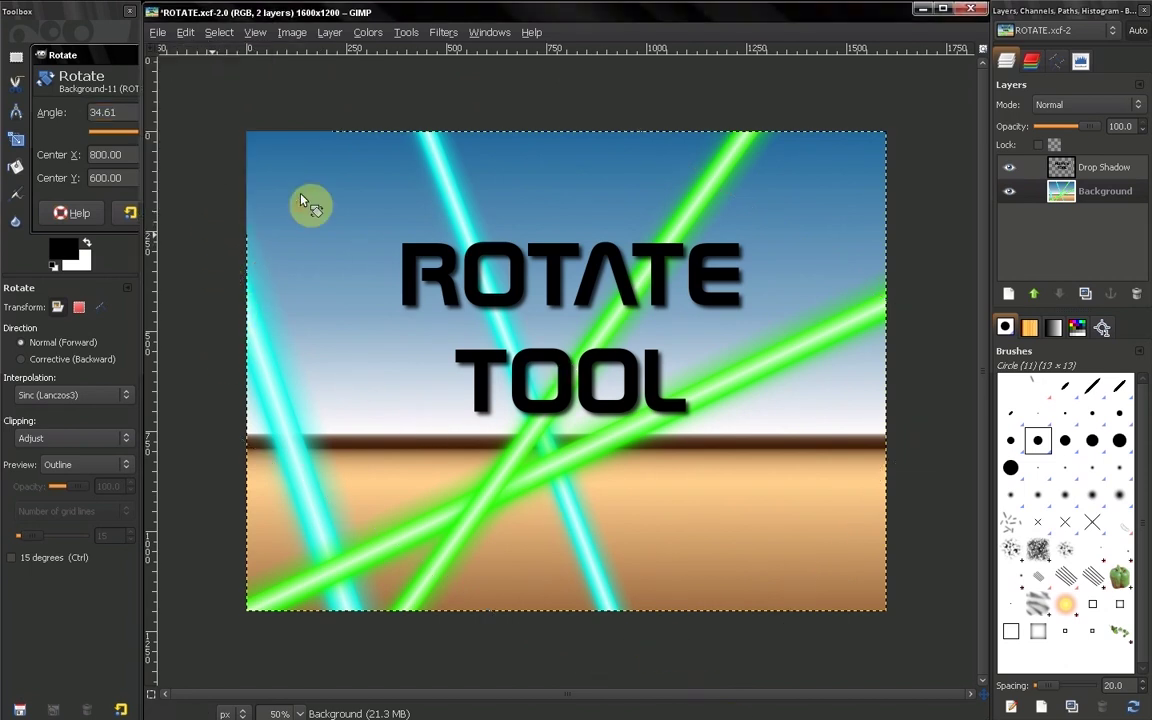
click(292, 32)
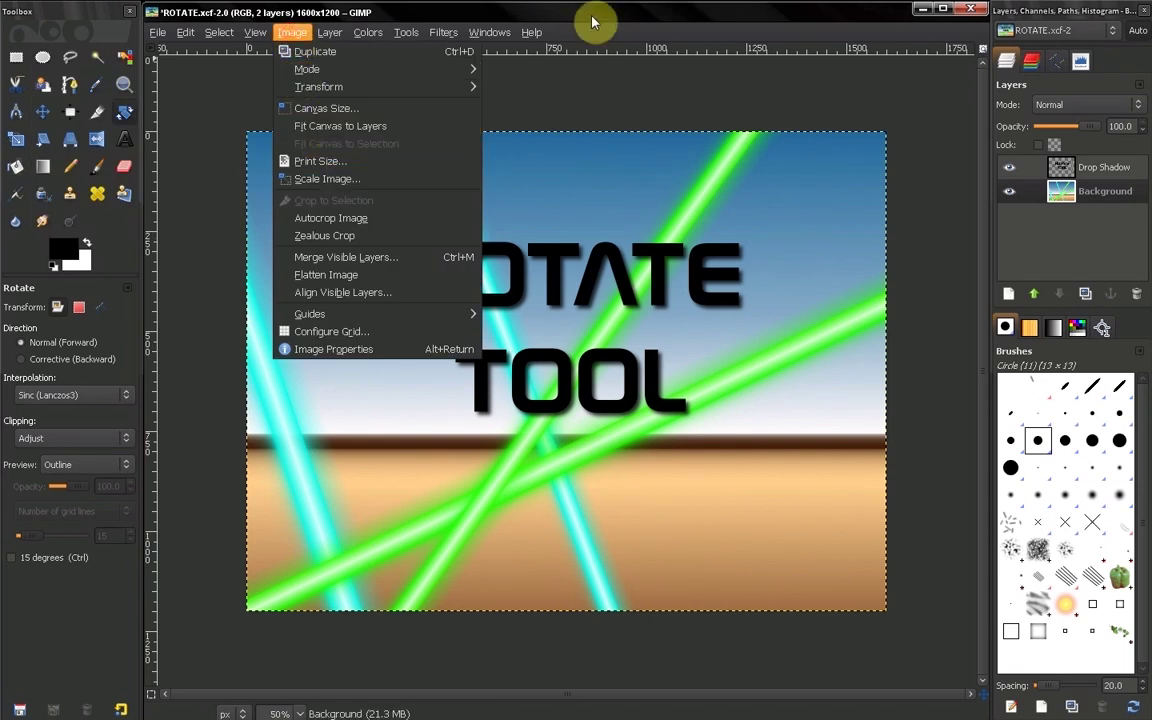
- Dismiss the Image menu, leave Clipping at Adjust, and cancel a trial 31.5° layer rotation
click(535, 14)
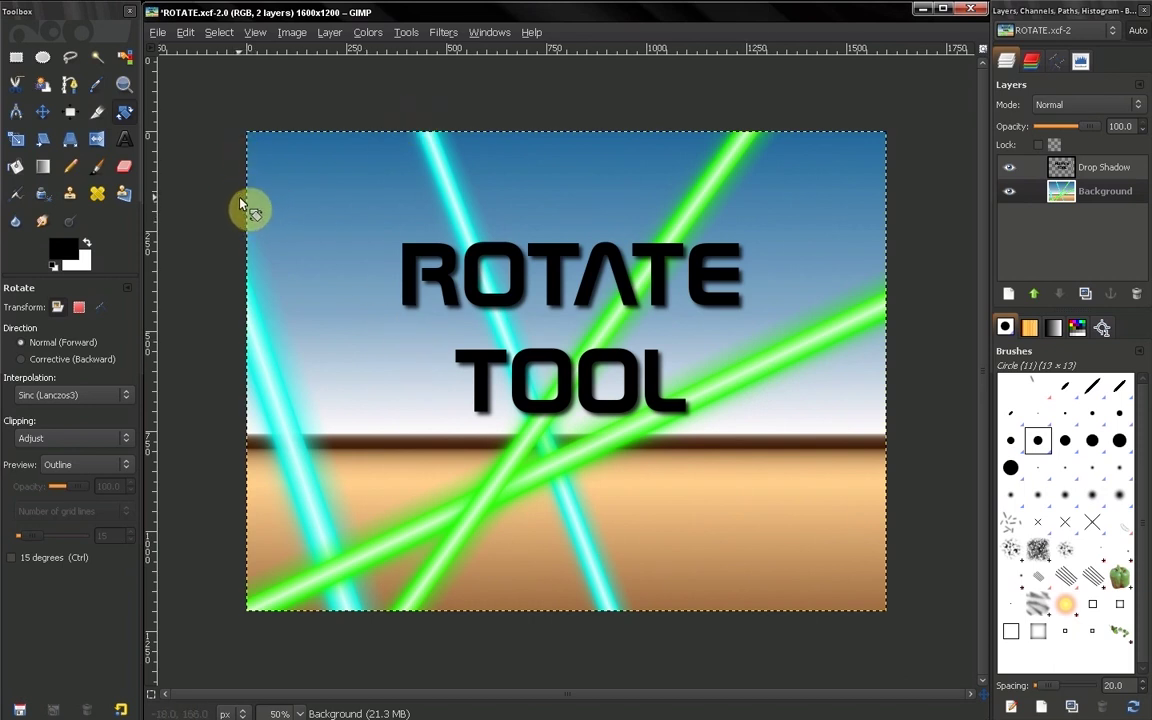
click(74, 440)
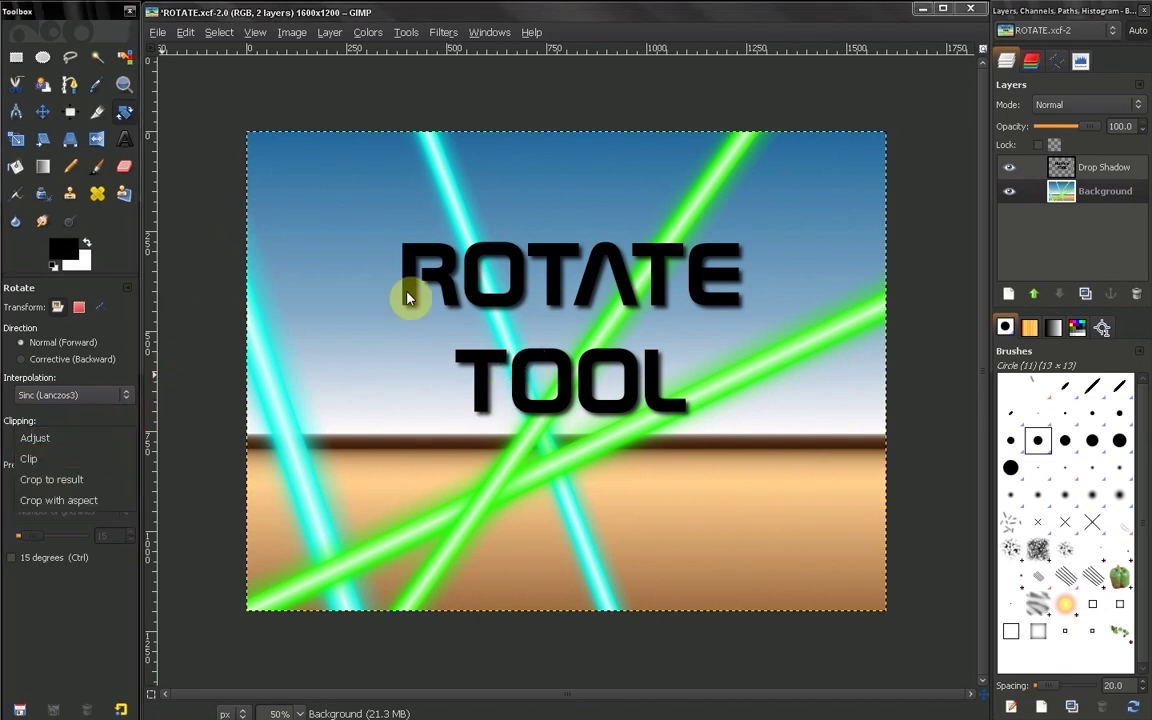
click(350, 238)
drag(343, 319, 329, 151)
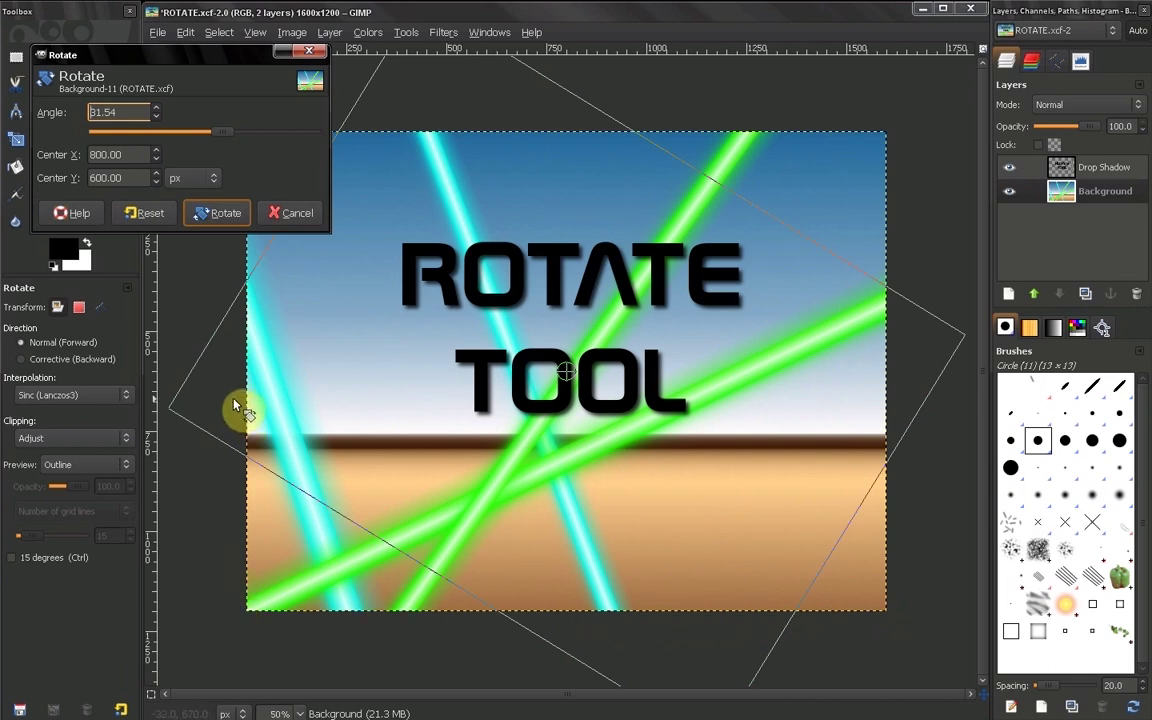
click(297, 212)
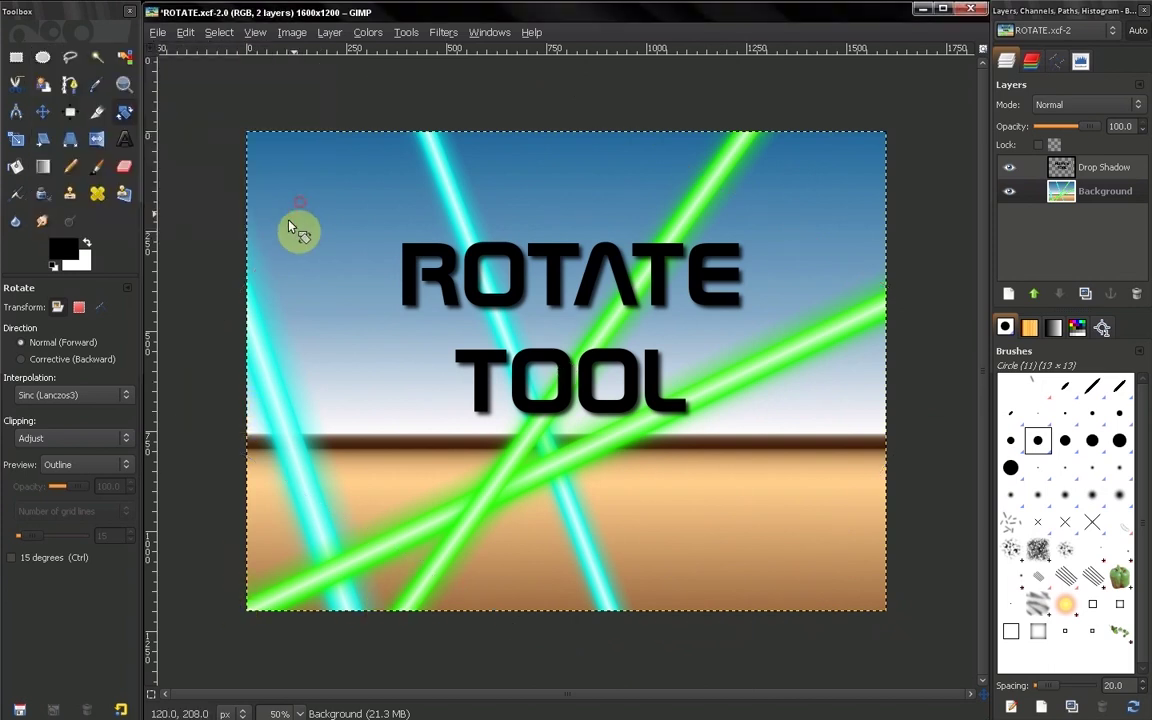
- Recheck the Clipping and Preview options, then try and cancel a 55° outline rotation
click(132, 438)
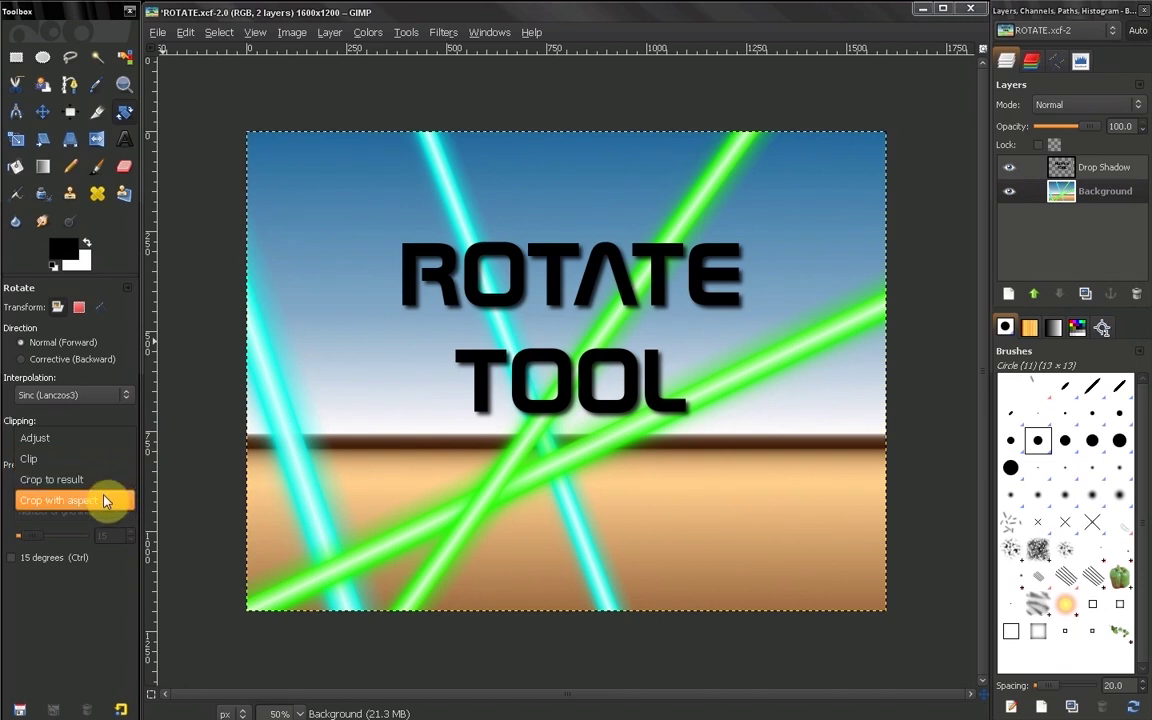
click(120, 398)
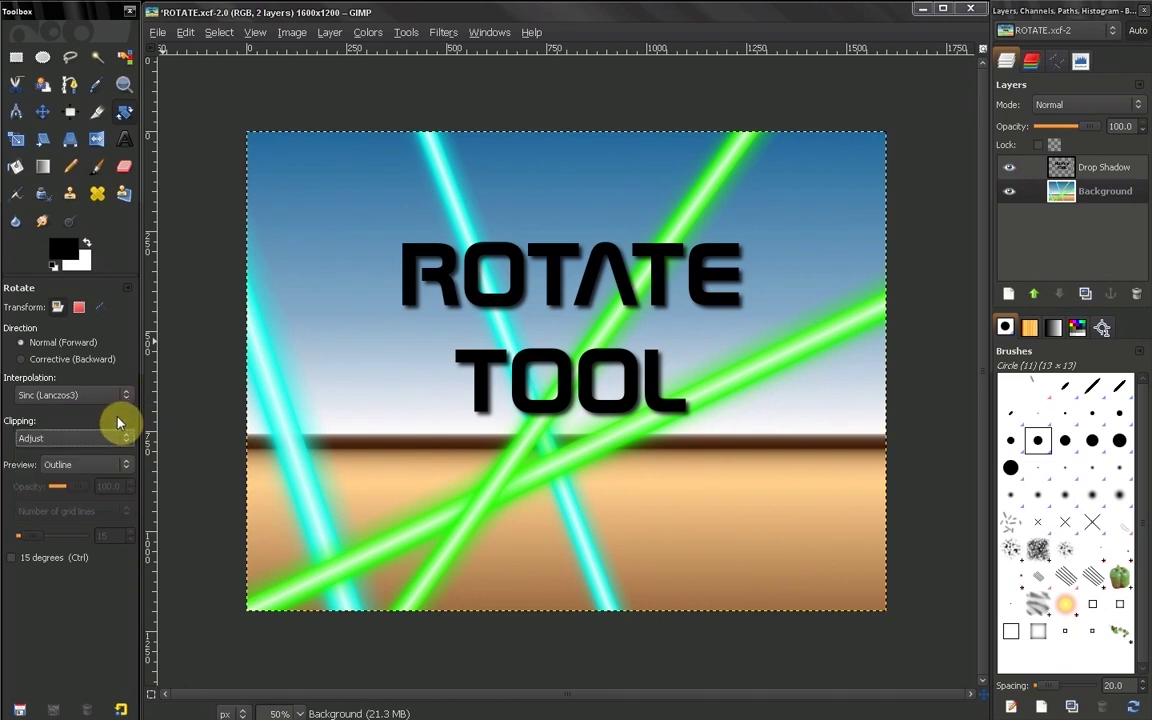
click(73, 468)
click(73, 468)
drag(316, 476, 940, 460)
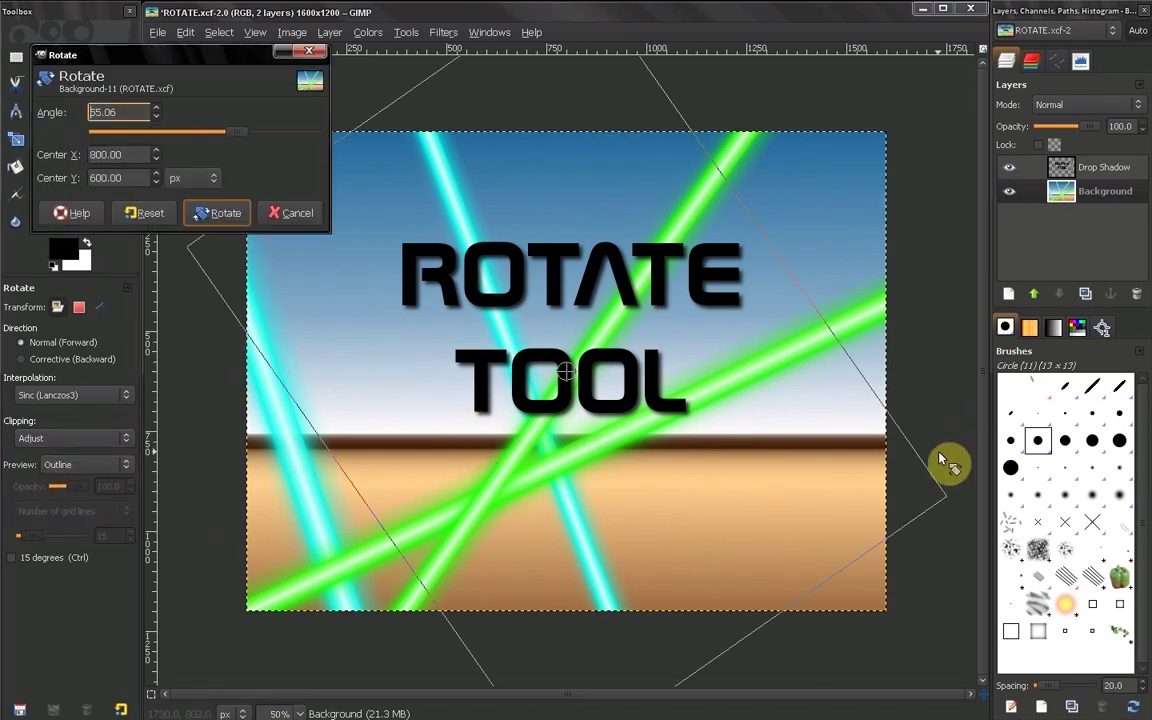
click(287, 212)
click(104, 469)
- Set Preview to Grid, then try and cancel a 31° rotation to see the grid
click(98, 483)
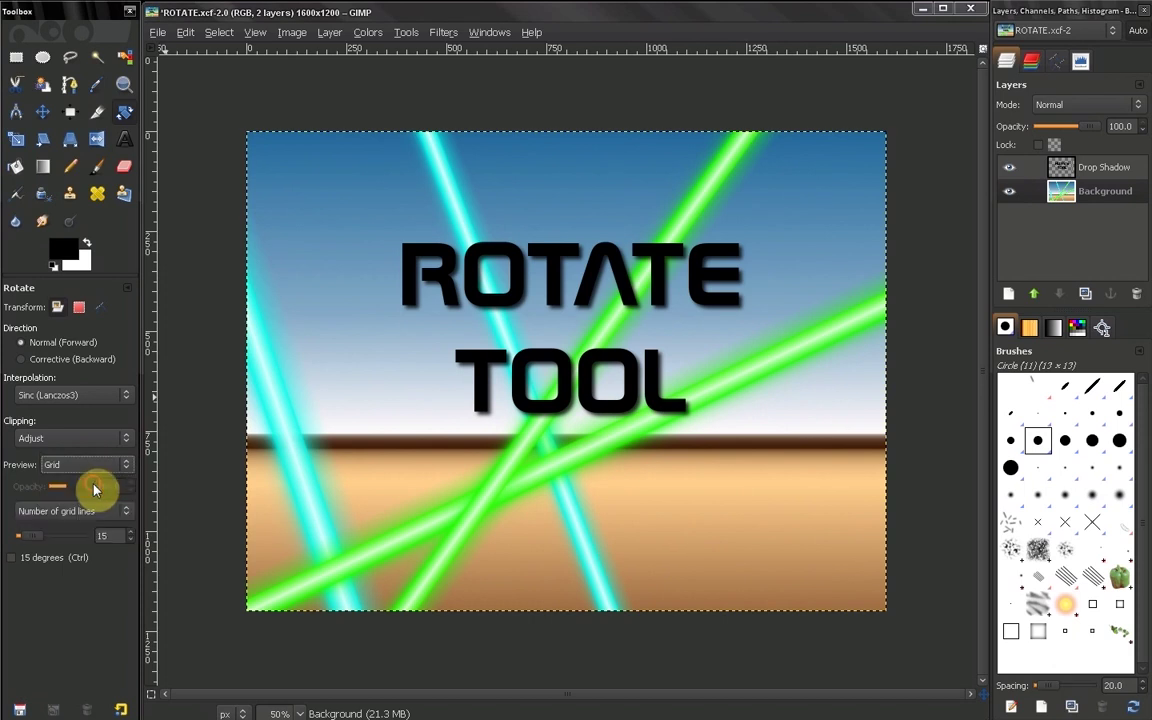
click(663, 523)
drag(663, 523, 427, 422)
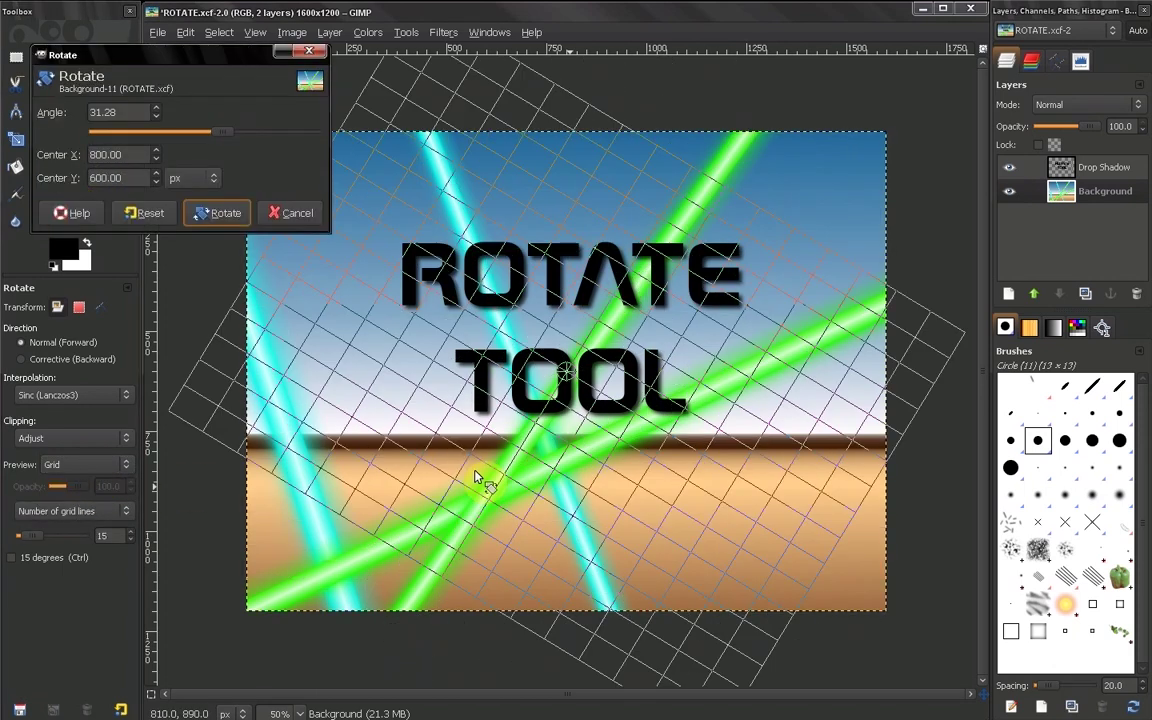
click(303, 213)
- Adjust the number of grid lines, then switch the grid to line spacing of 55
click(72, 511)
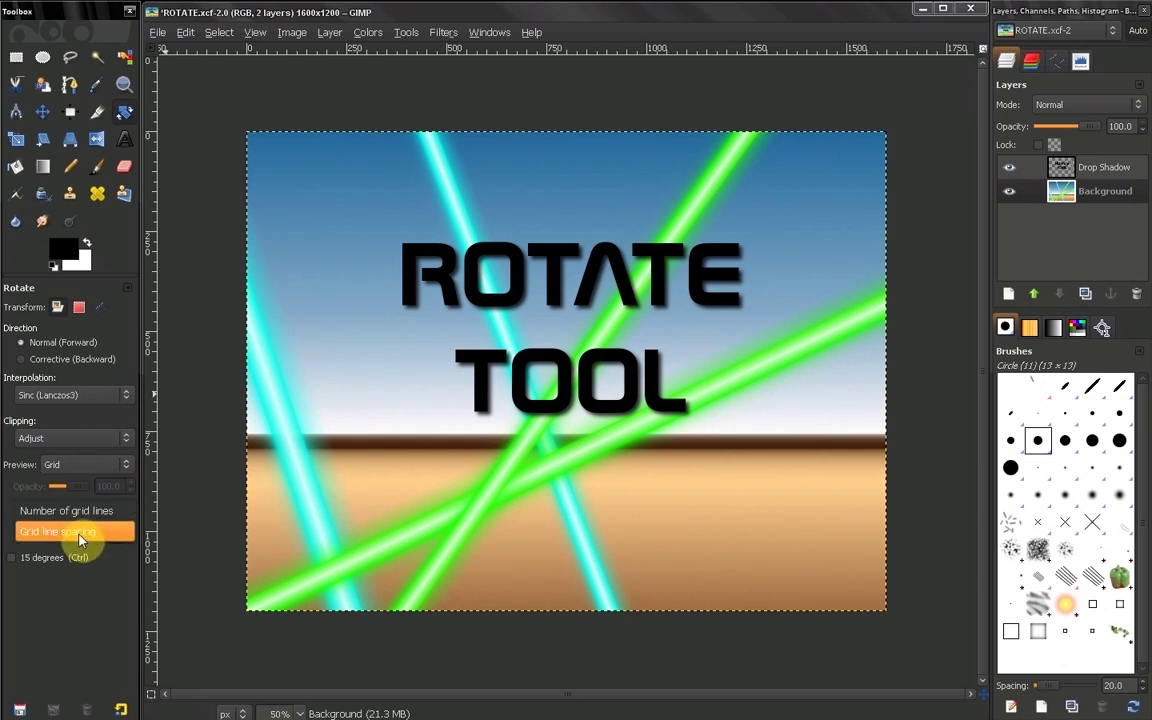
click(72, 511)
drag(41, 542, 55, 542)
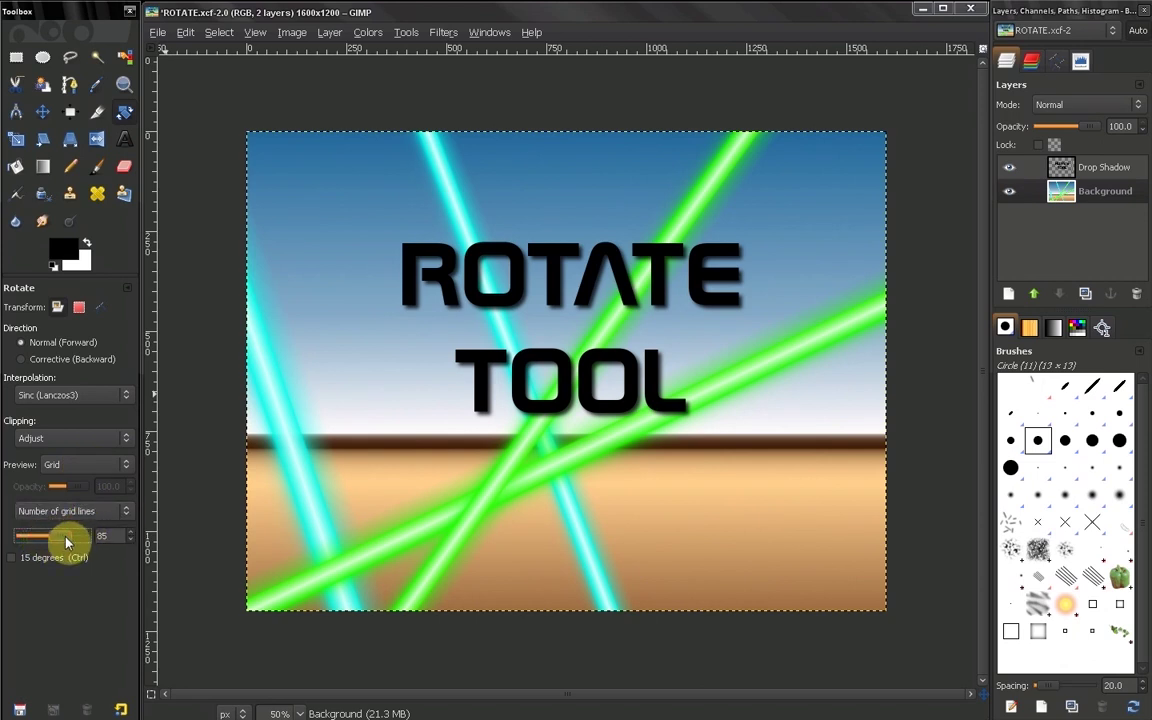
drag(463, 522, 206, 522)
click(57, 543)
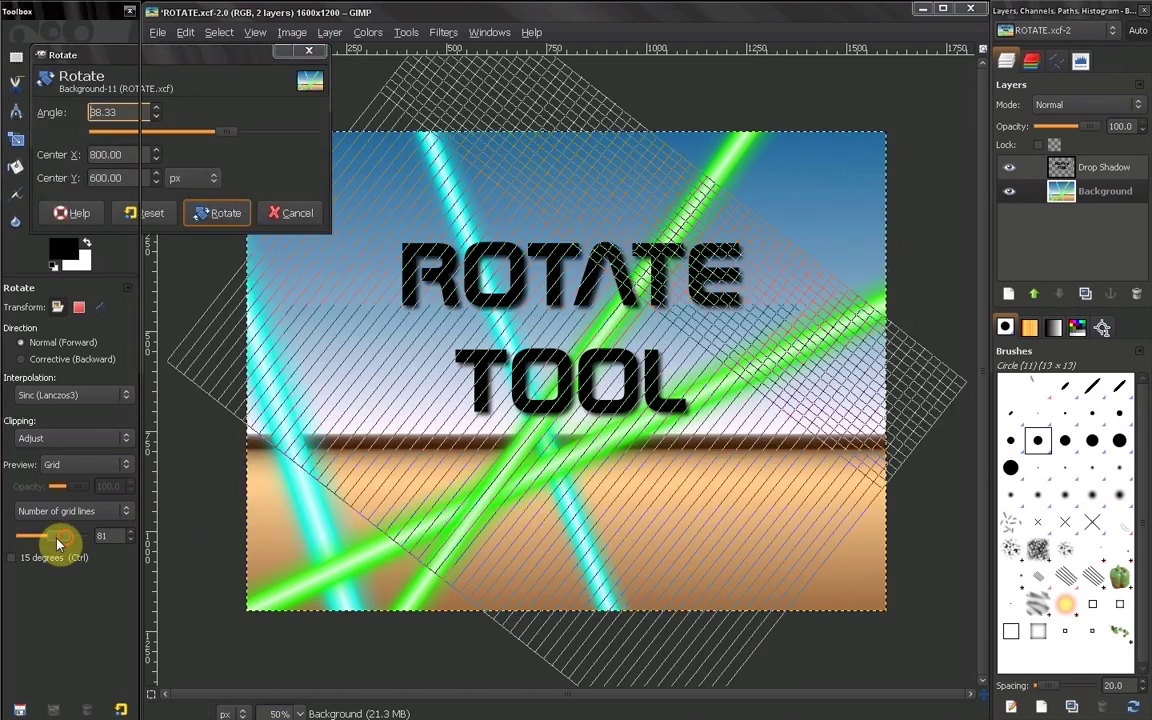
mouse_move(57, 543)
mouse_down()
mouse_move(31, 540)
mouse_move(70, 543)
mouse_move(57, 541)
mouse_up()
click(45, 511)
click(45, 510)
- Preview the rotation as Image, then Image + Grid, before setting Preview back to Outline
click(99, 465)
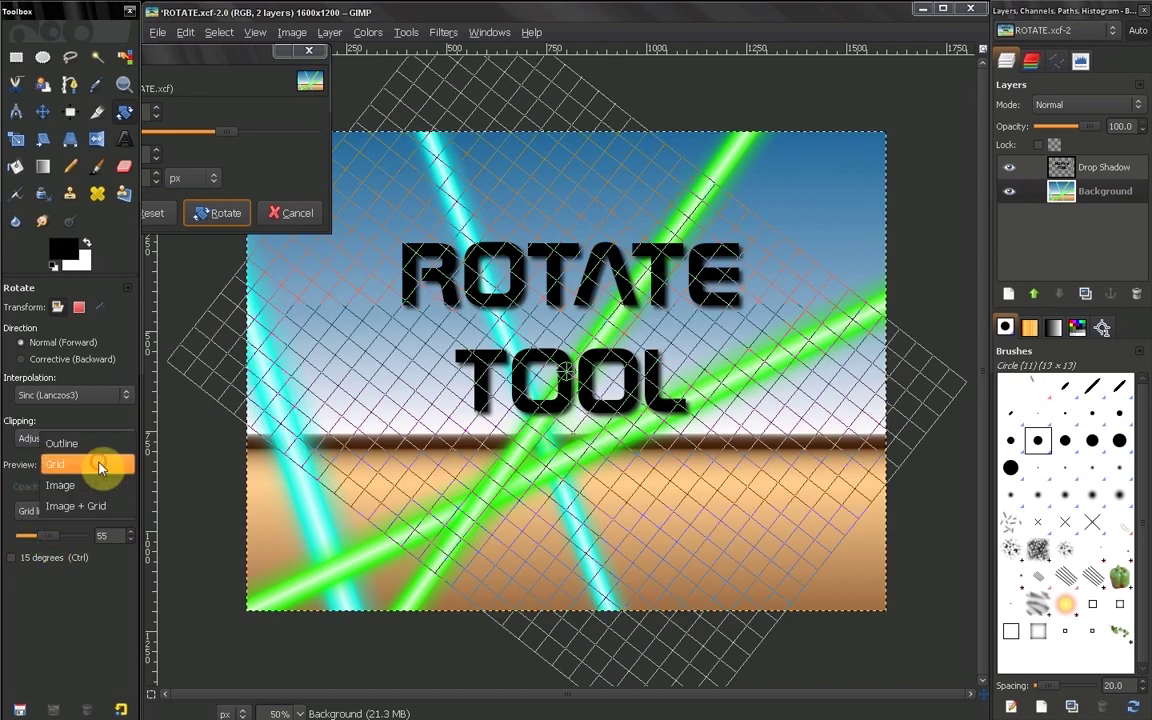
click(92, 487)
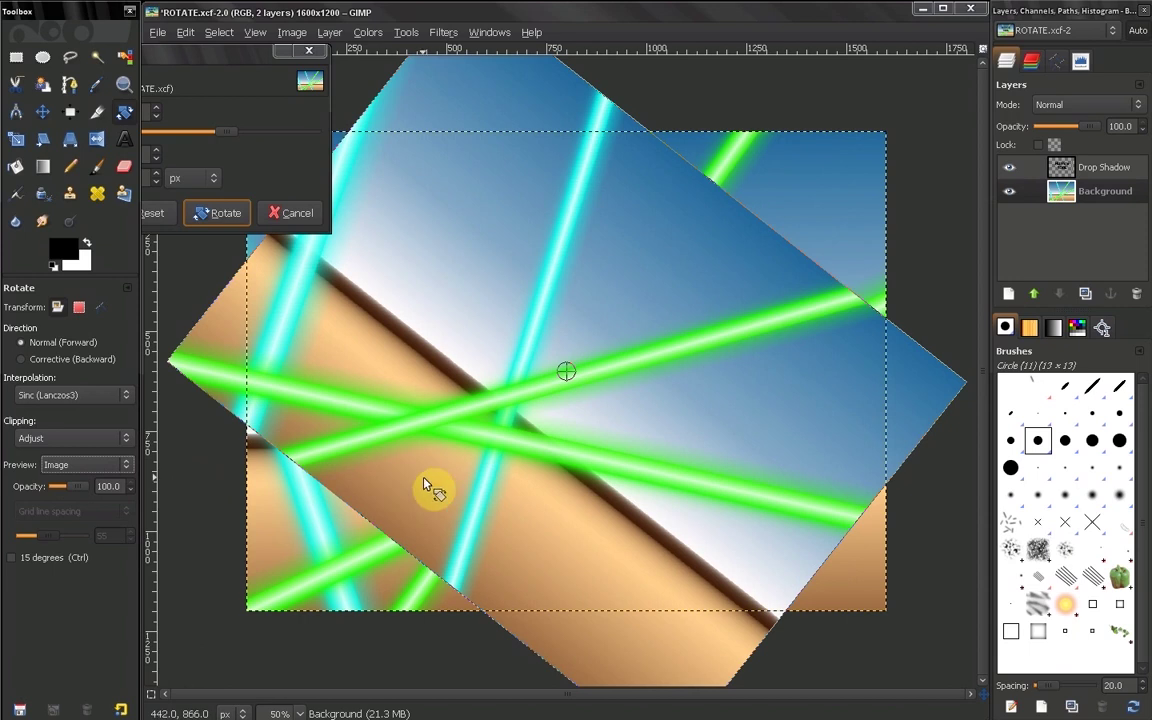
drag(418, 462, 398, 445)
click(92, 465)
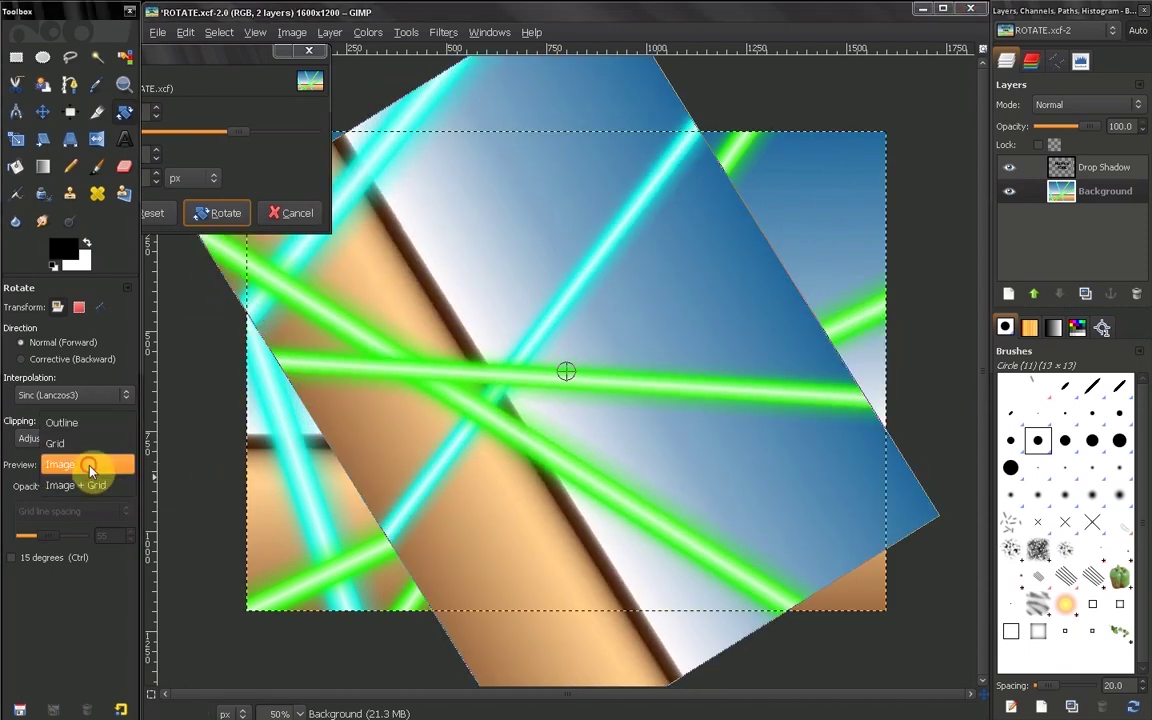
click(90, 481)
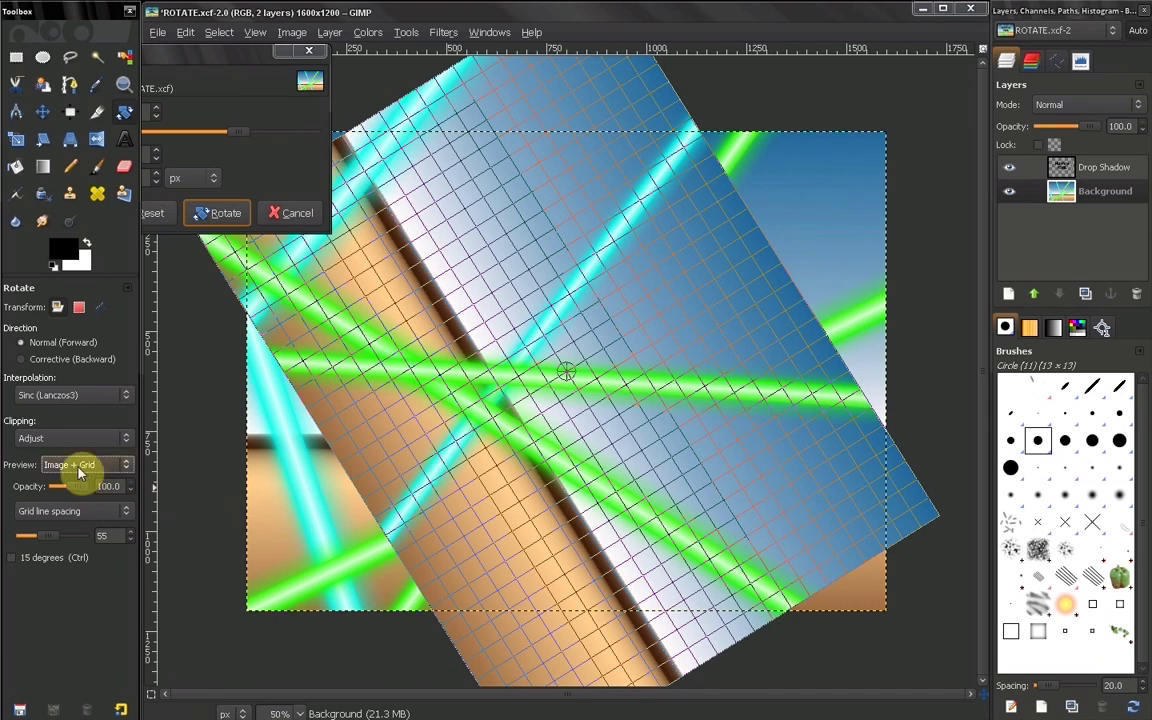
click(84, 465)
click(68, 407)
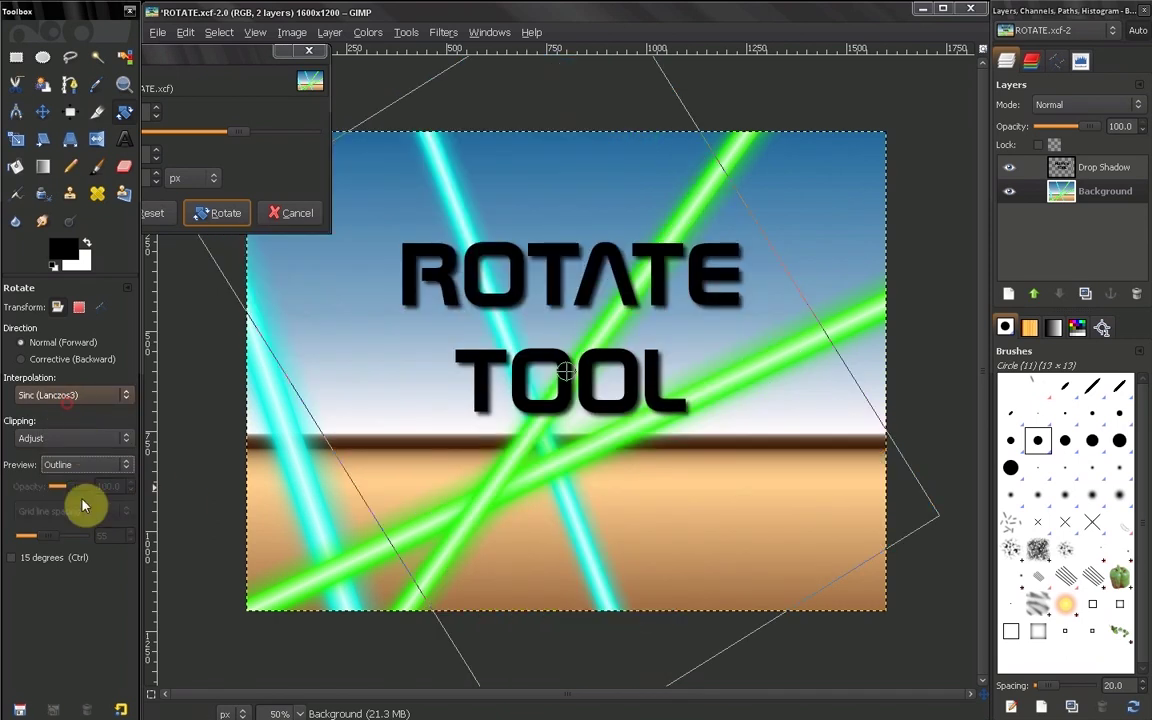
- Trial-rotate the layer in 15-degree snapped steps, cancel, then restart the rotation at 0° around 800, 600
click(12, 562)
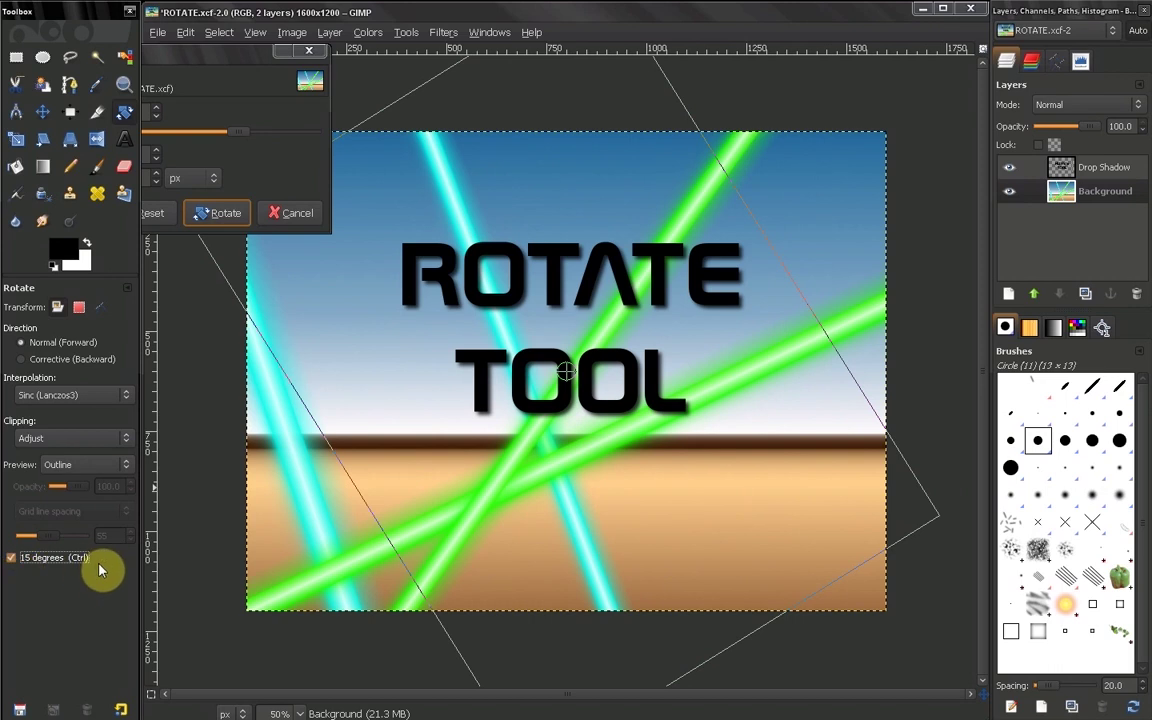
drag(497, 482, 442, 527)
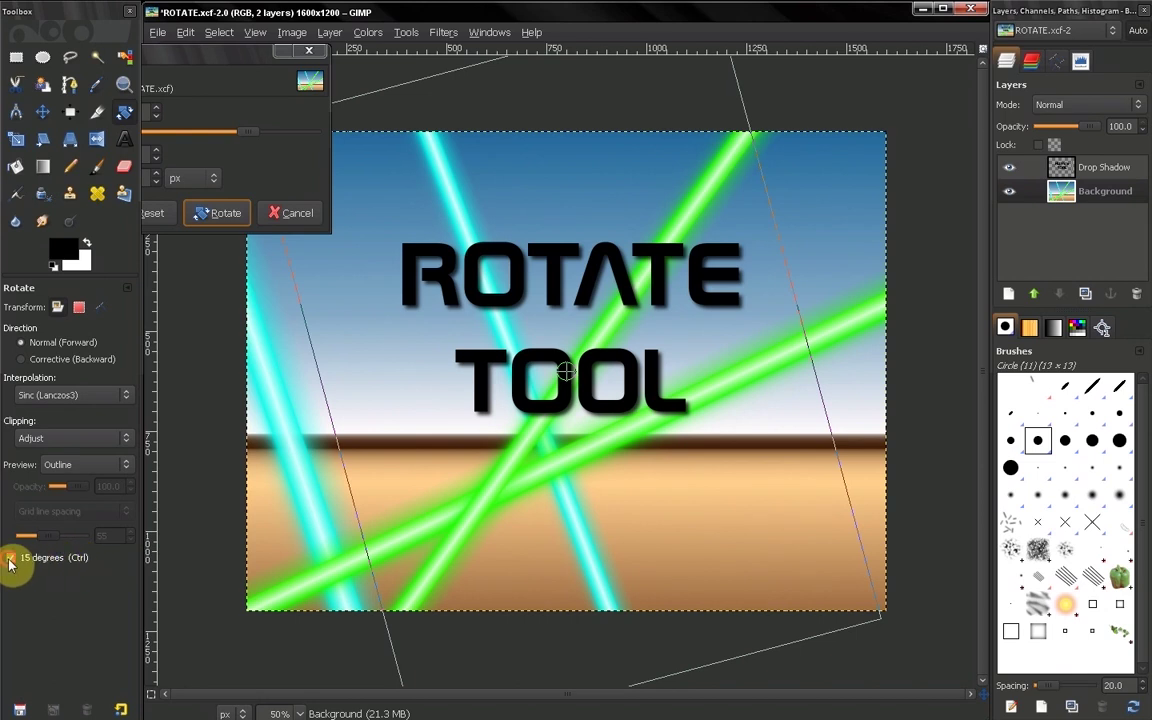
drag(609, 527, 688, 488)
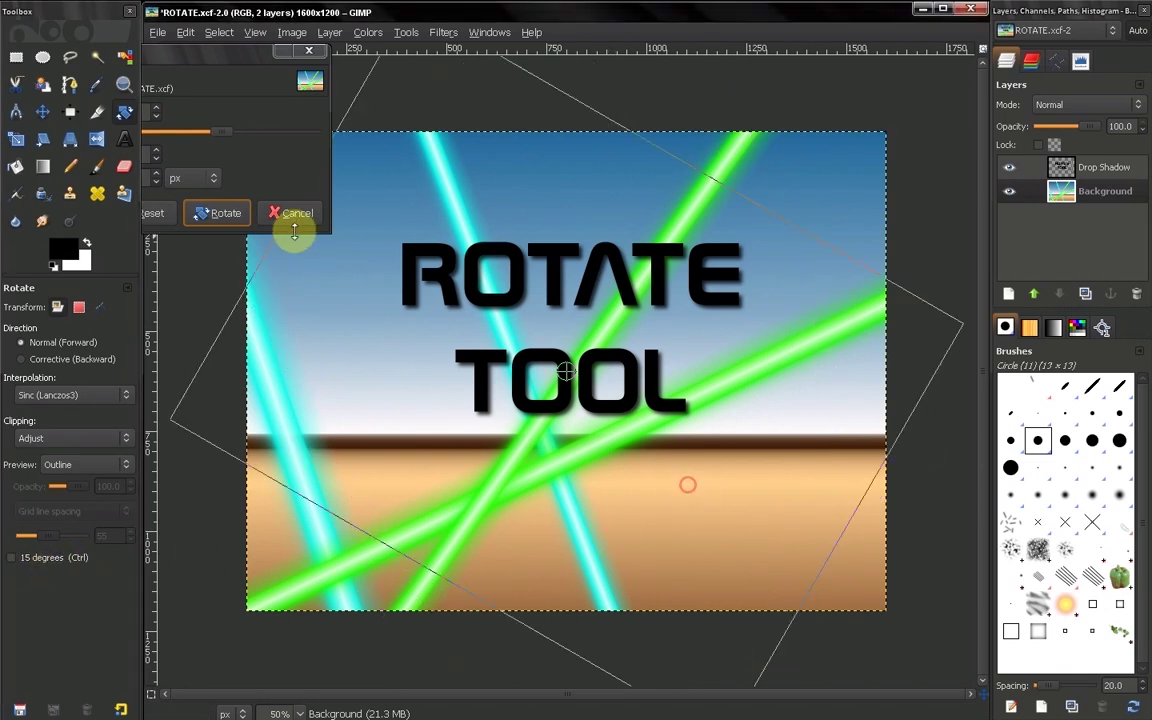
click(292, 214)
click(470, 320)
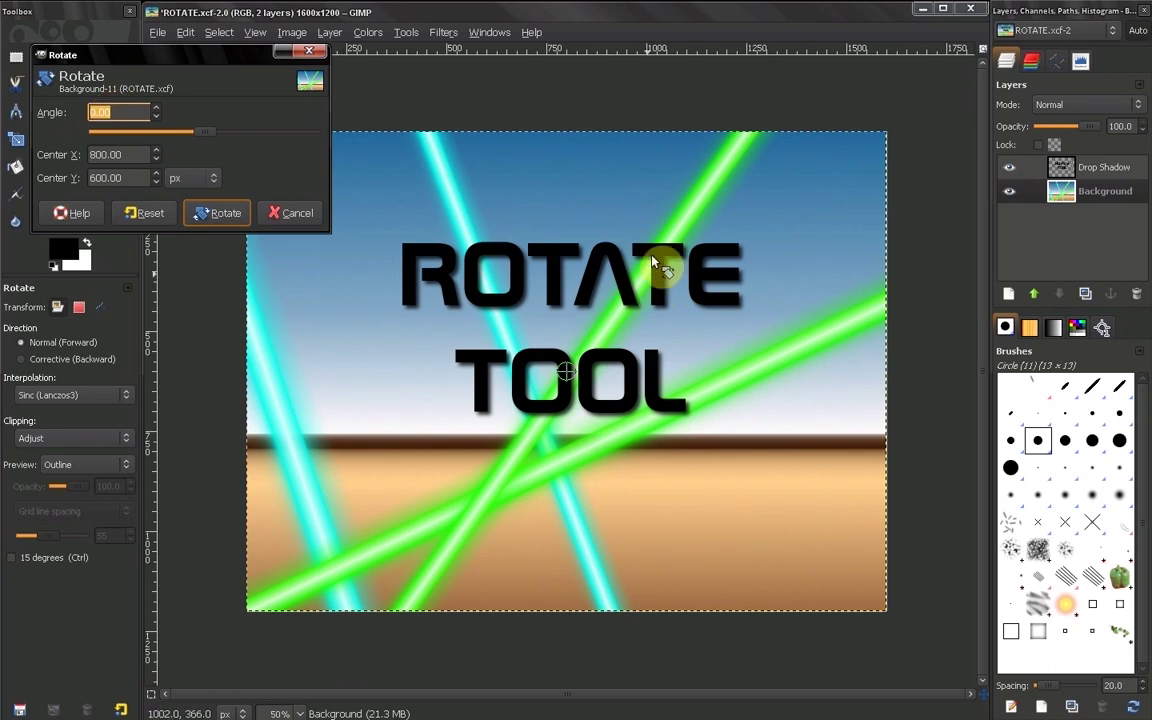
- Tilt the layer, then raise the rotation angle from 41.68 to 68.70
drag(715, 206, 790, 330)
click(103, 112)
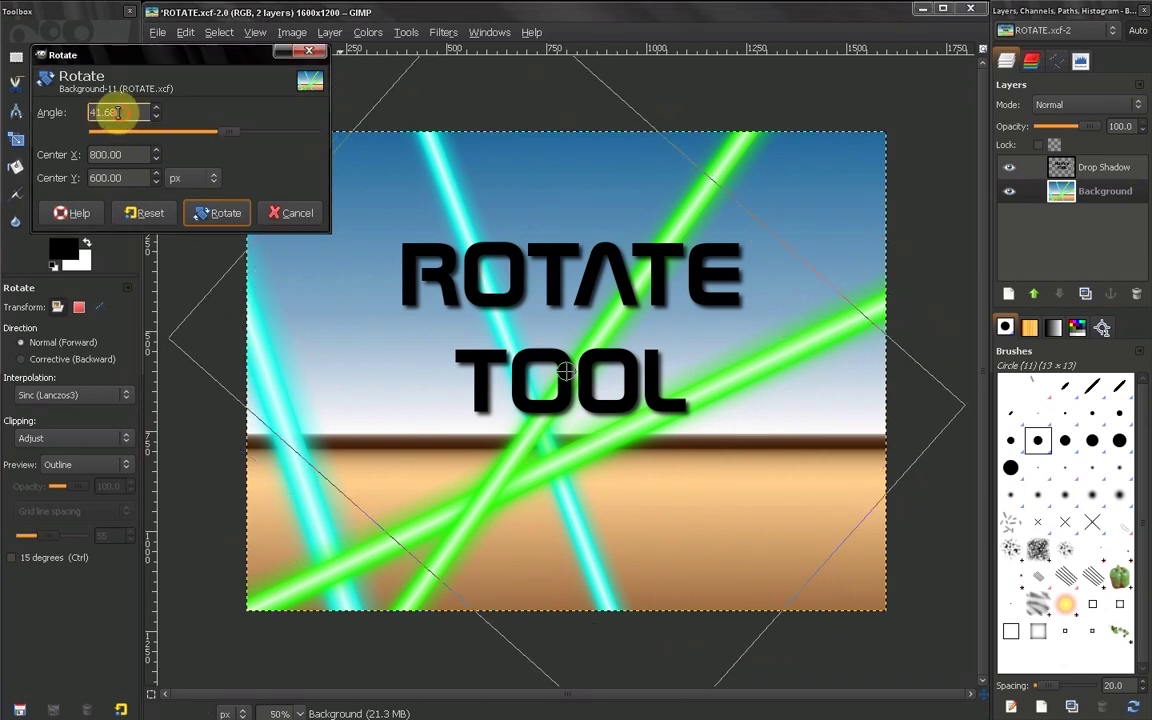
drag(77, 111, 157, 113)
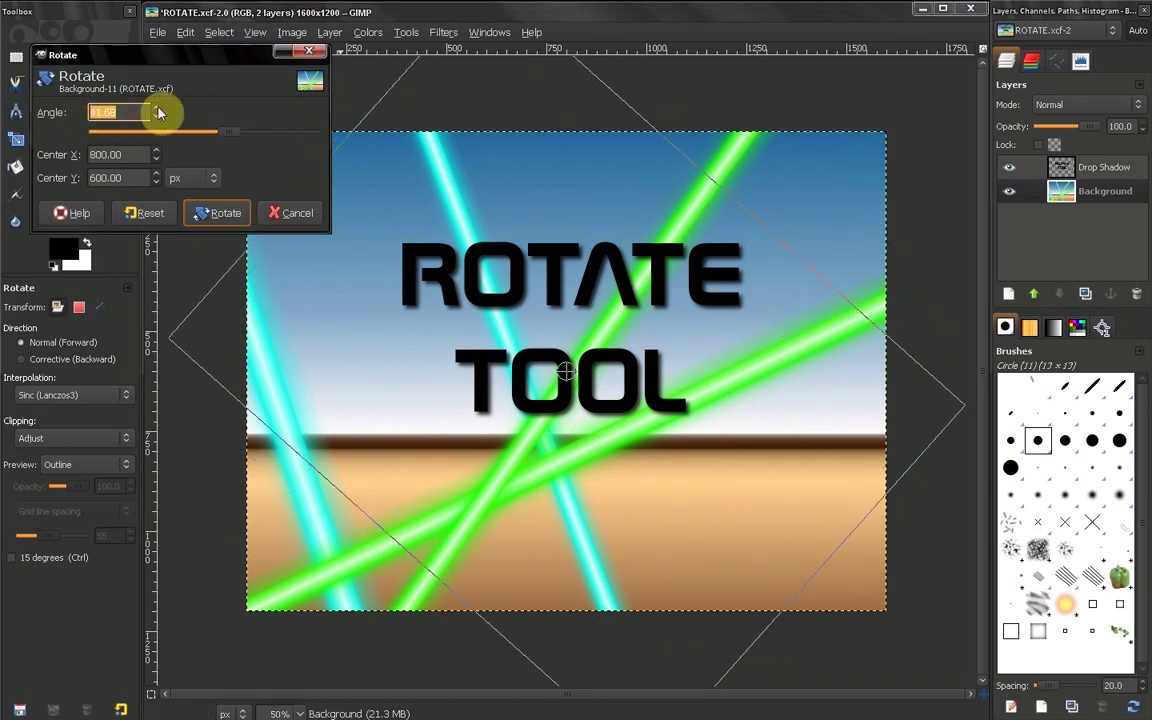
mouse_move(230, 132)
mouse_down()
mouse_move(221, 136)
mouse_move(251, 138)
mouse_up()
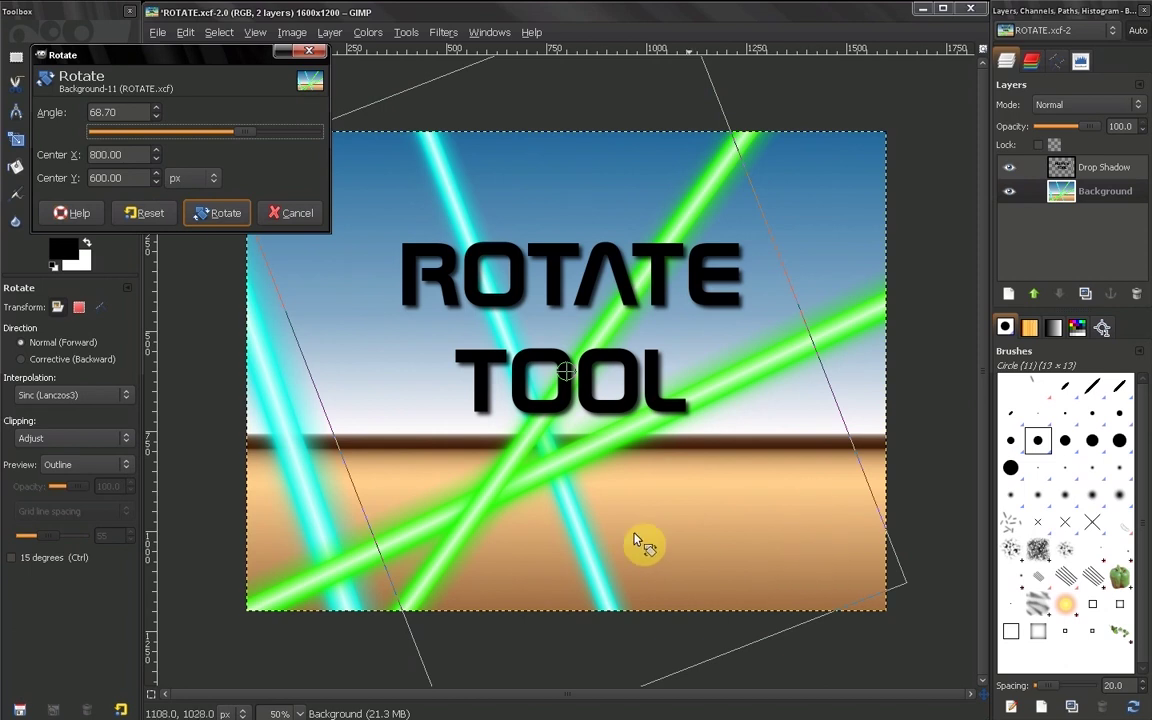
- Keep the centre units in pixels, reset the angle to 0, and cancel the rotation
click(211, 180)
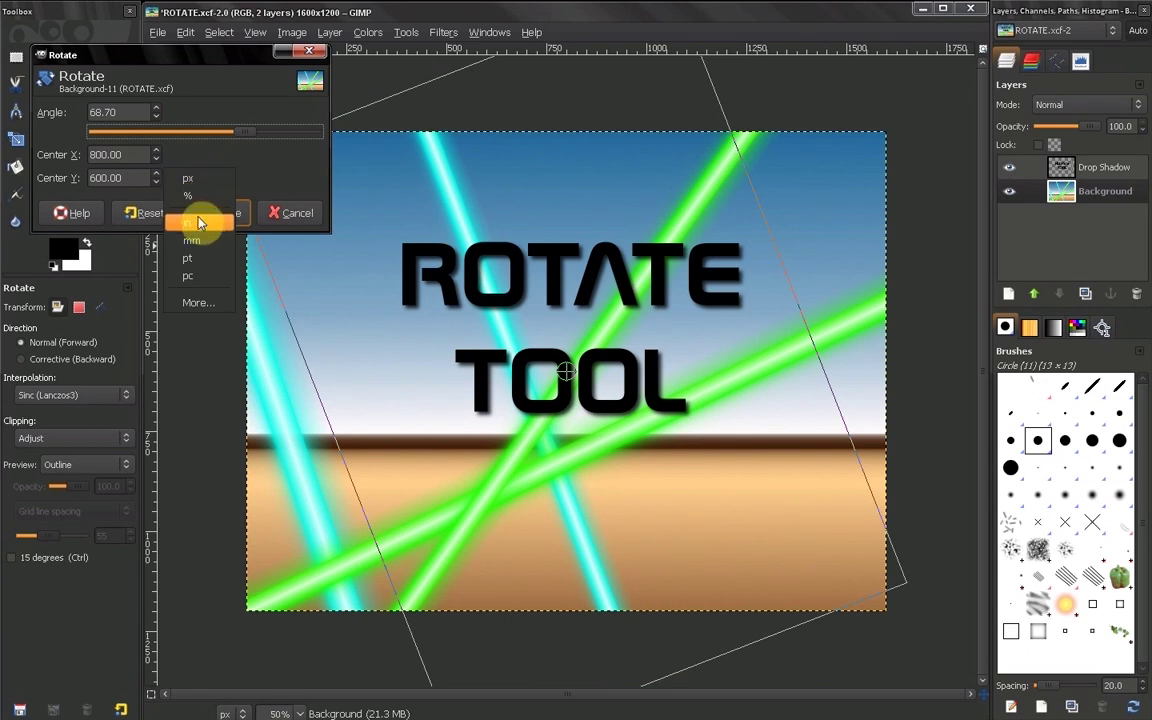
click(250, 175)
click(149, 213)
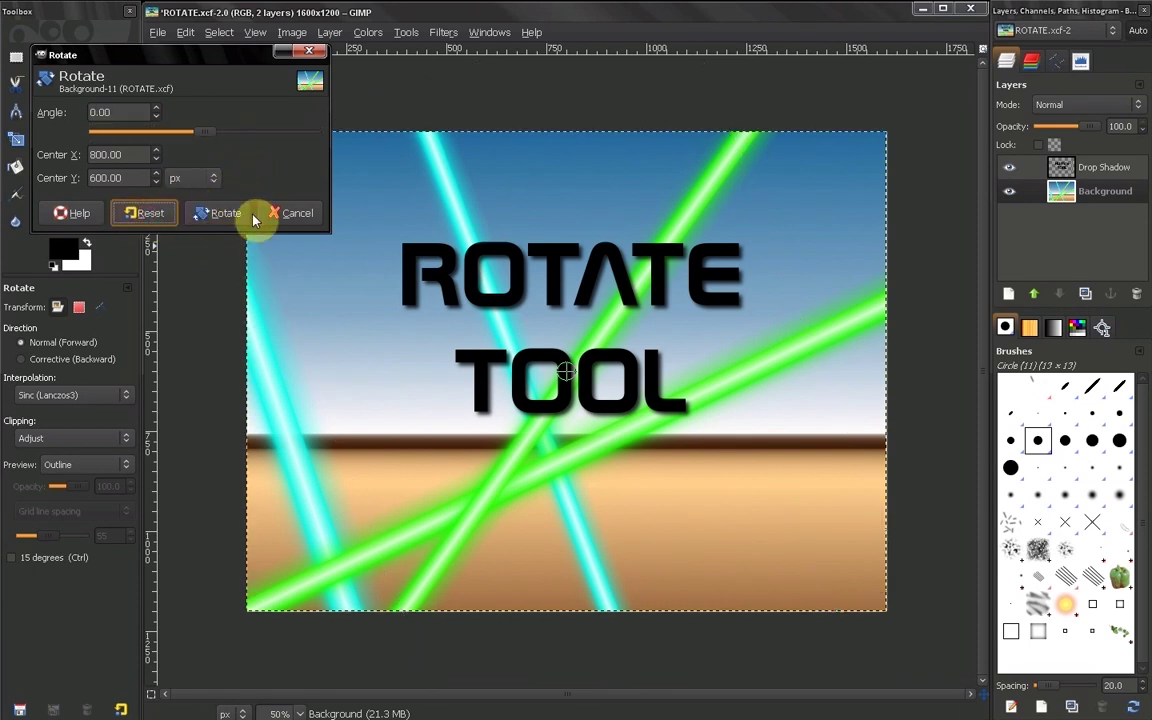
click(278, 214)
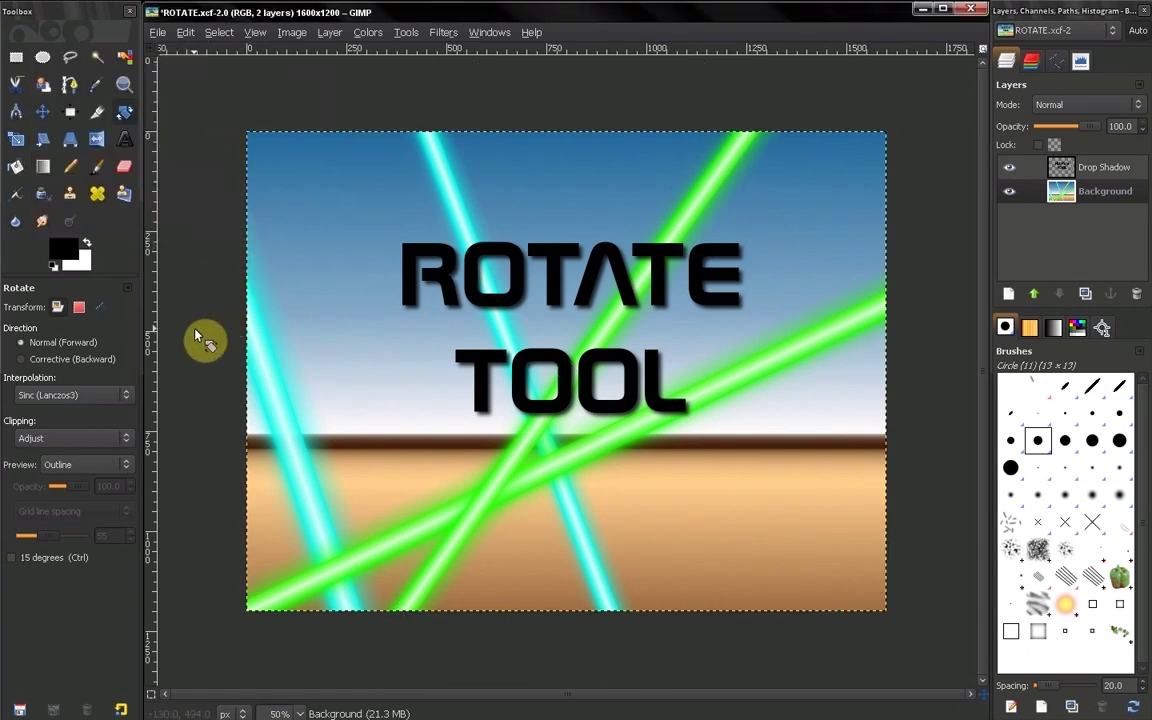